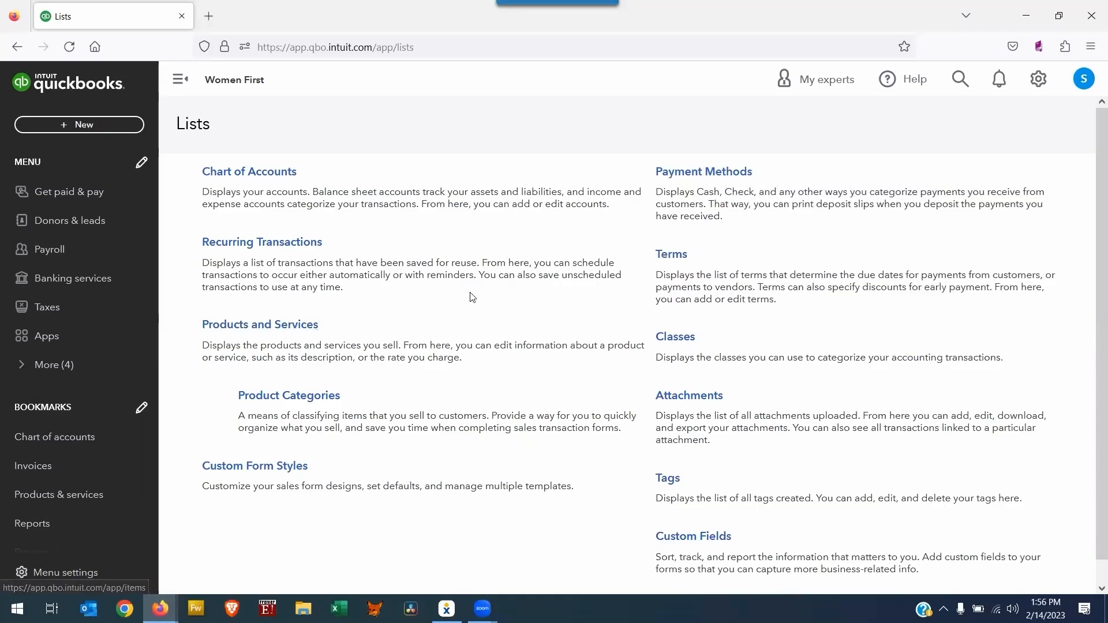
- View the Products and Services list and look at the blank form for a new Service item, leaving it unsaved
{"action": "left_click", "coordinate": [264, 327]}
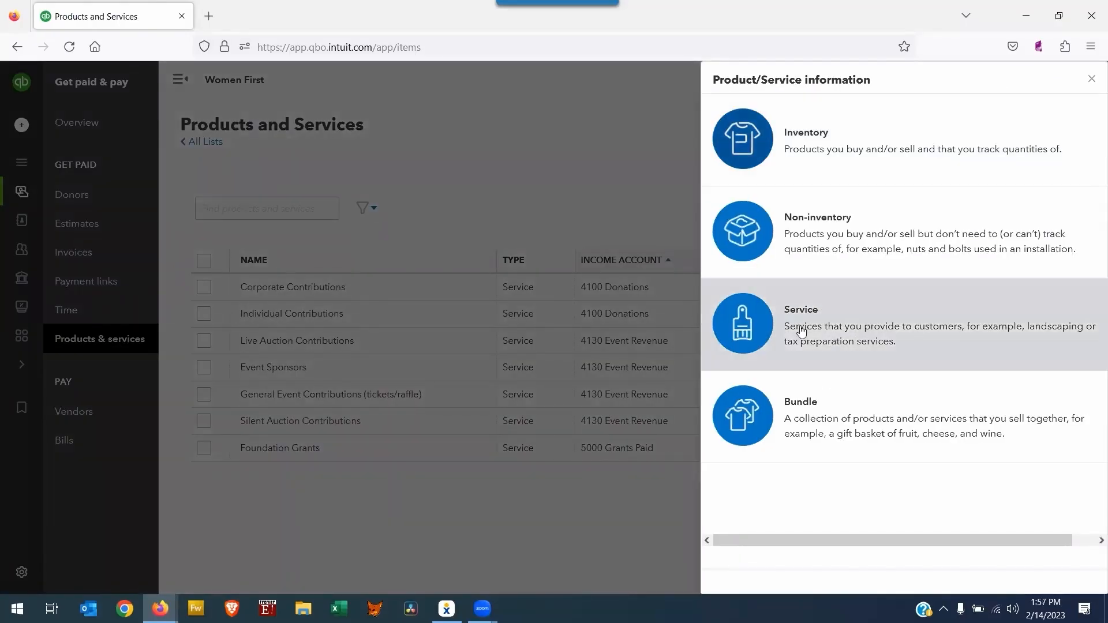
{"action": "left_click", "coordinate": [831, 321]}
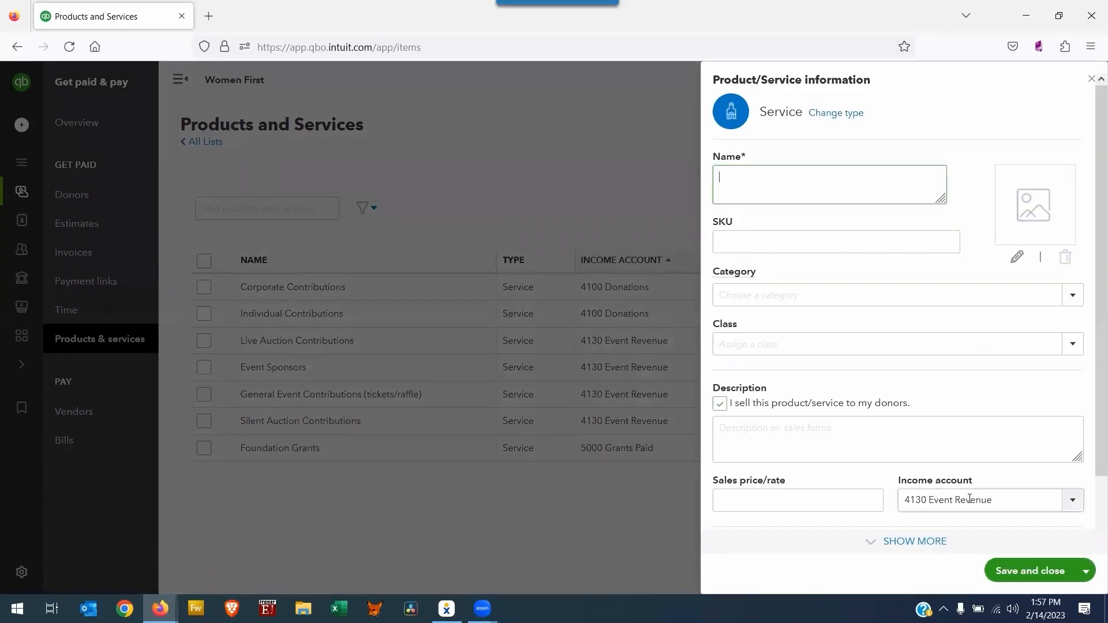
{"action": "left_click", "coordinate": [1092, 79]}
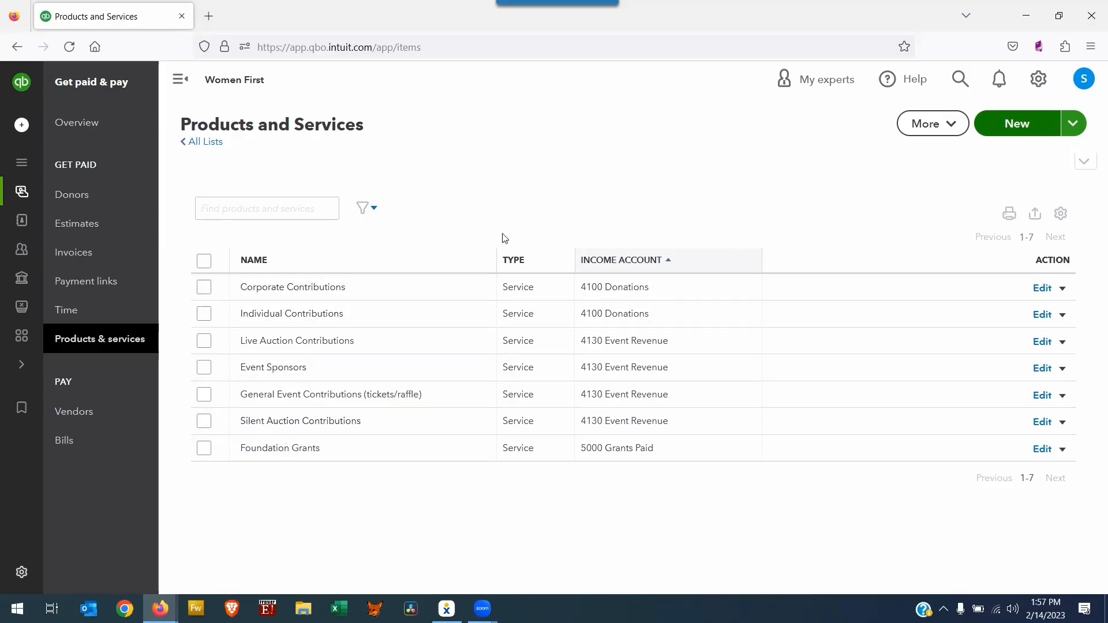
- Go back to all lists and view the Classes list
{"action": "left_click", "coordinate": [1037, 79]}
{"action": "left_click", "coordinate": [595, 161]}
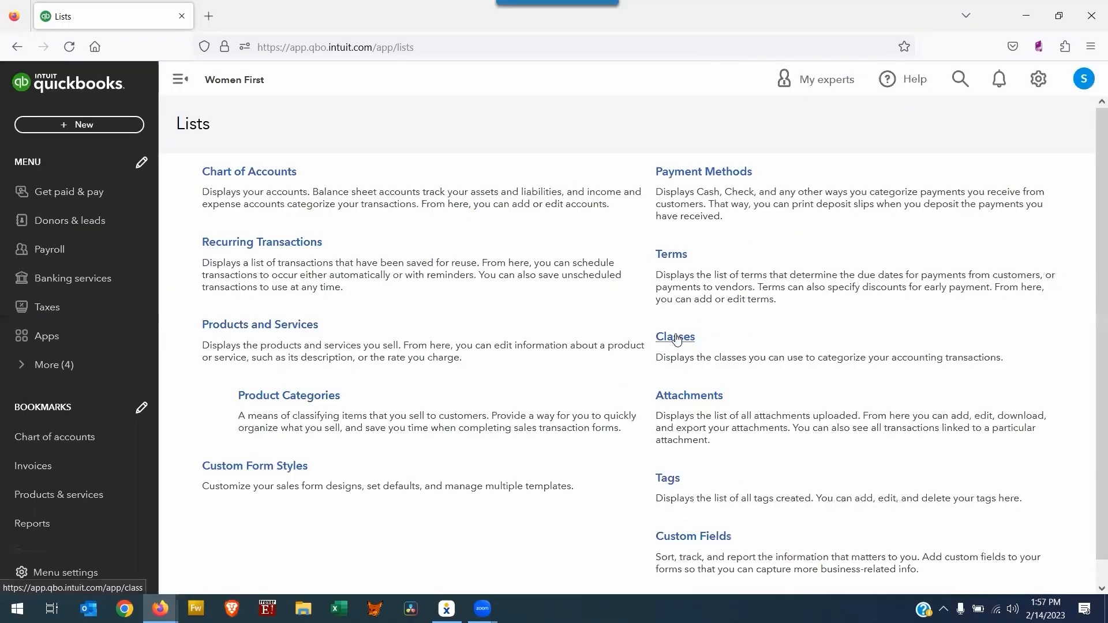
{"action": "left_click", "coordinate": [676, 338]}
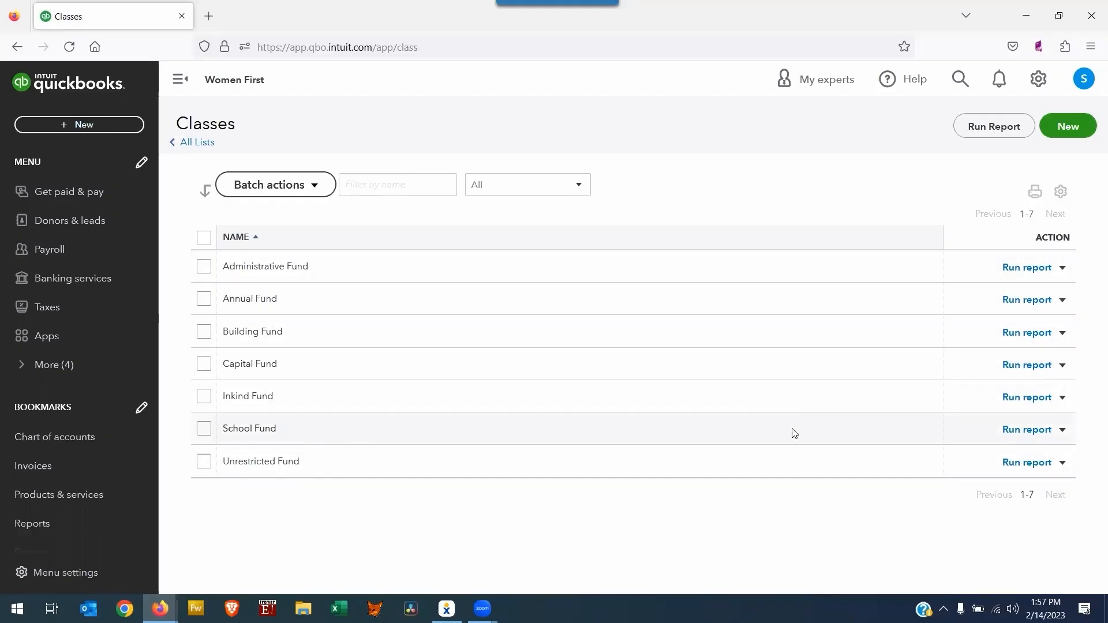
- Return to all lists and view the Payment Methods list
{"action": "left_click", "coordinate": [1038, 79]}
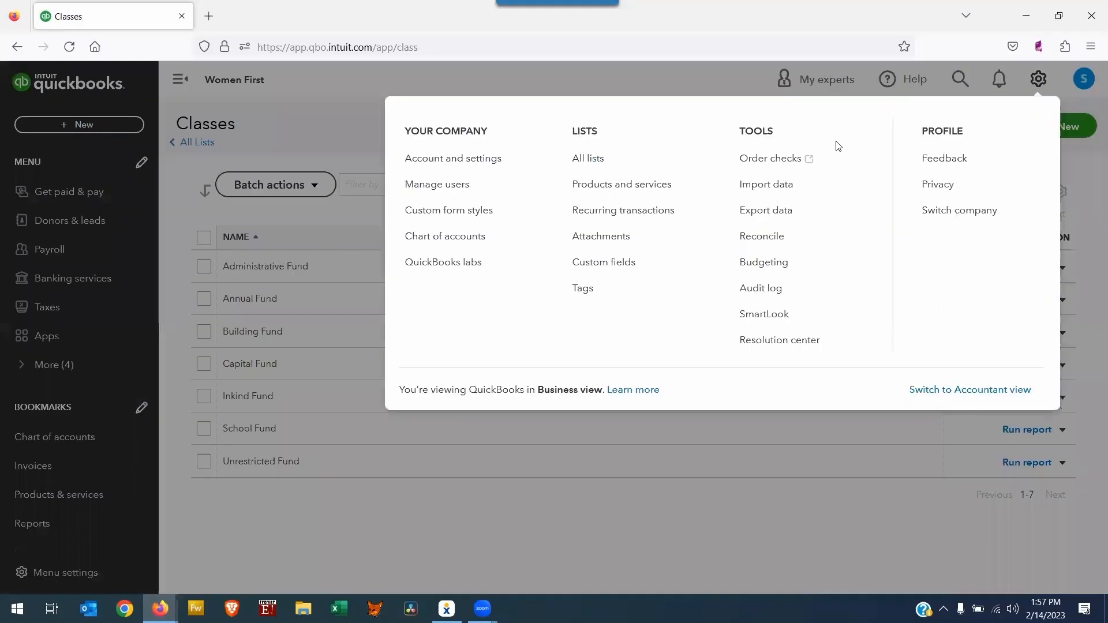
{"action": "left_click", "coordinate": [589, 158]}
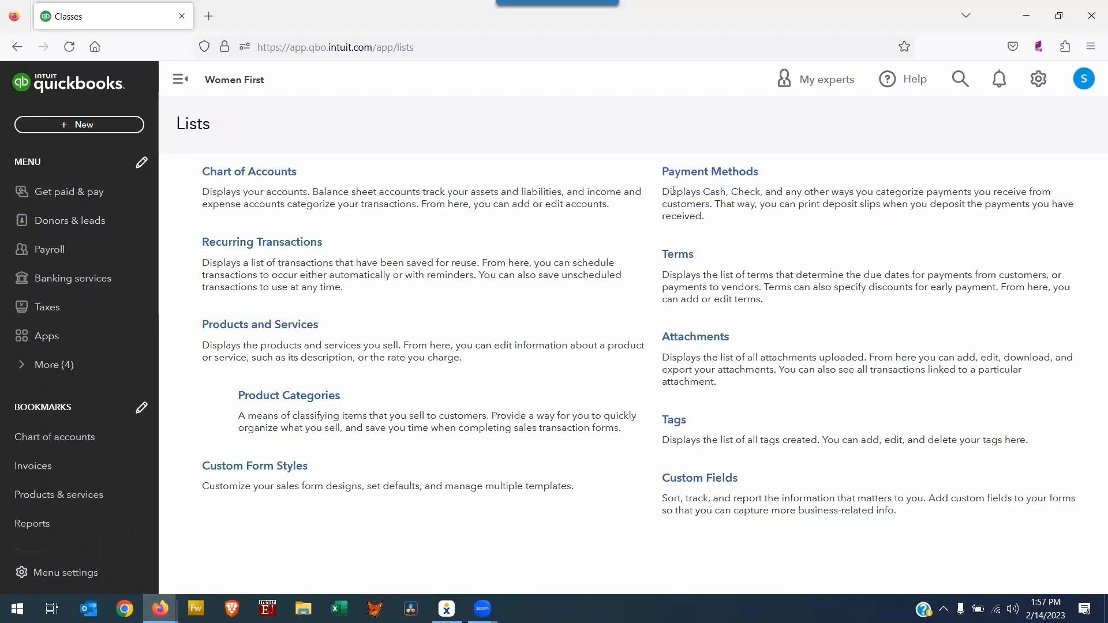
{"action": "left_click", "coordinate": [681, 172]}
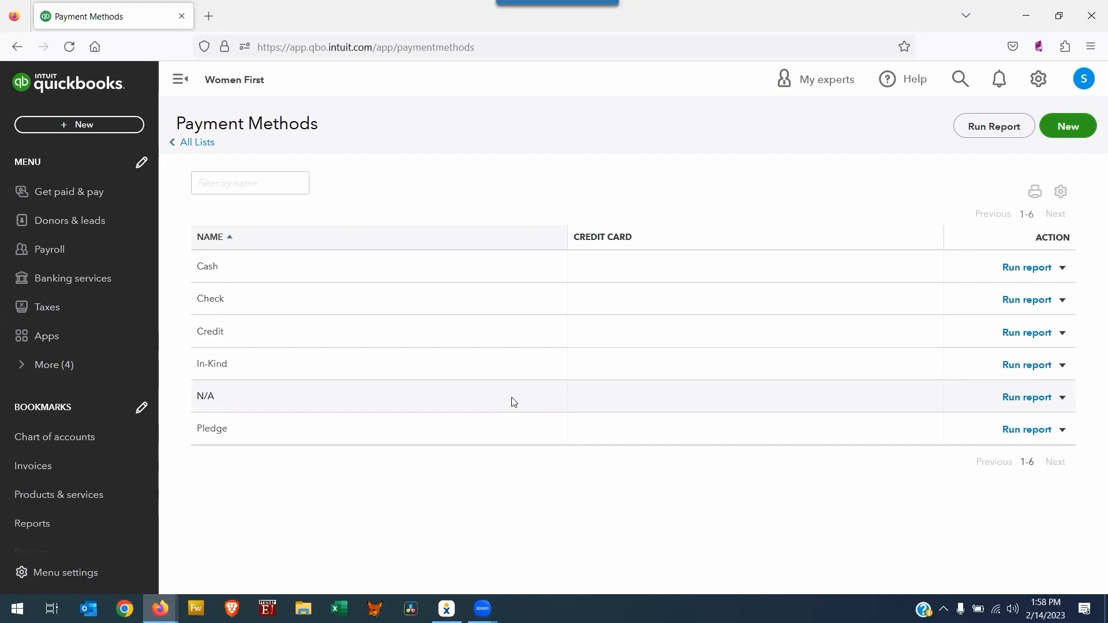
- Place the QuickBooks and Exceed Further windows side by side and collapse Exceed Further's navigation to show the fund codes
{"action": "left_click", "coordinate": [1060, 15]}
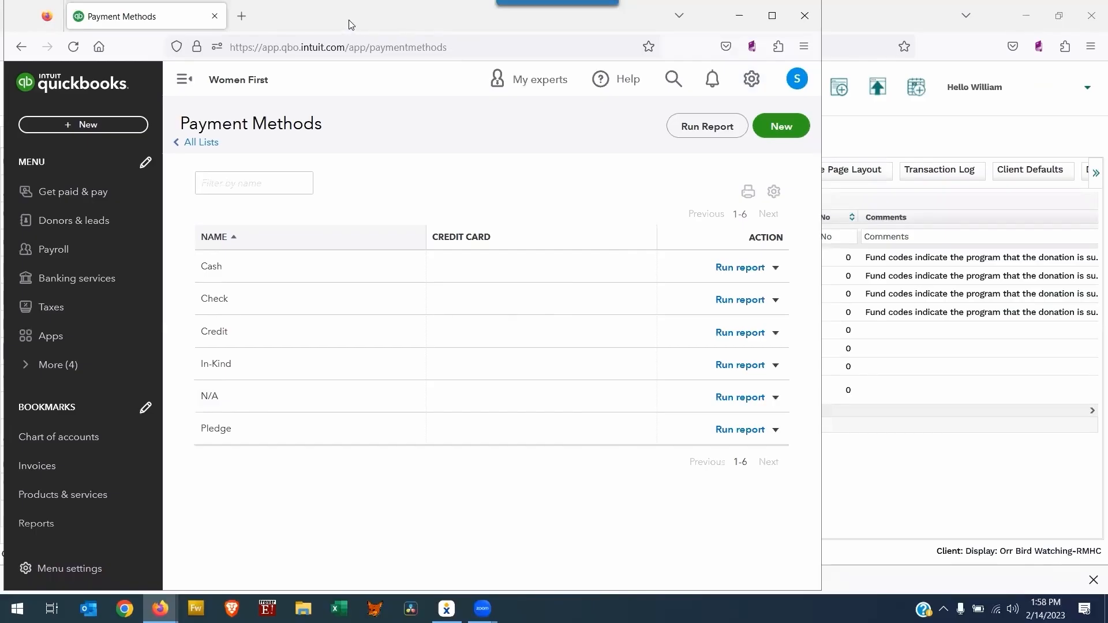
{"action": "key", "text": "super+Right"}
{"action": "left_click", "coordinate": [220, 206]}
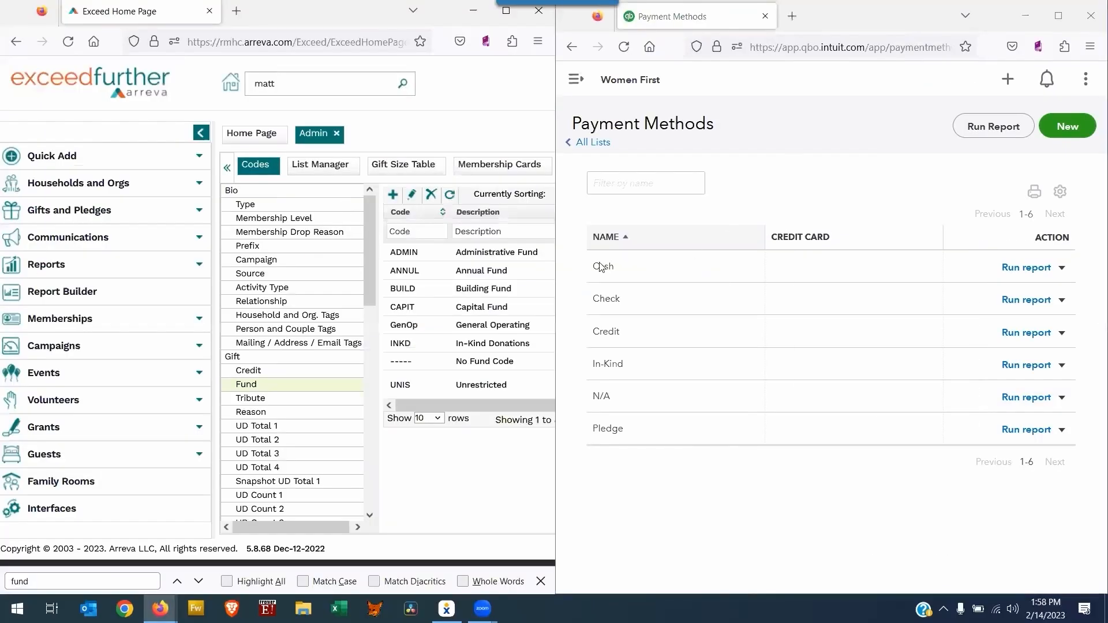
{"action": "left_click", "coordinate": [200, 133]}
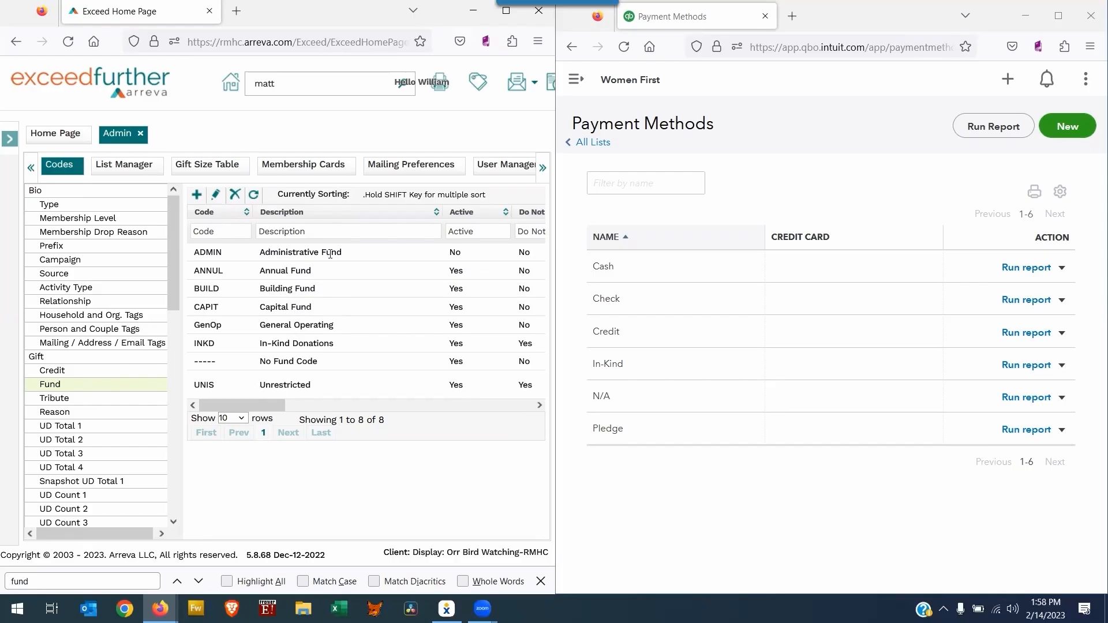
- Open the Classes list in QuickBooks to compare it with the fund codes in Exceed Further
{"action": "left_click", "coordinate": [1091, 85]}
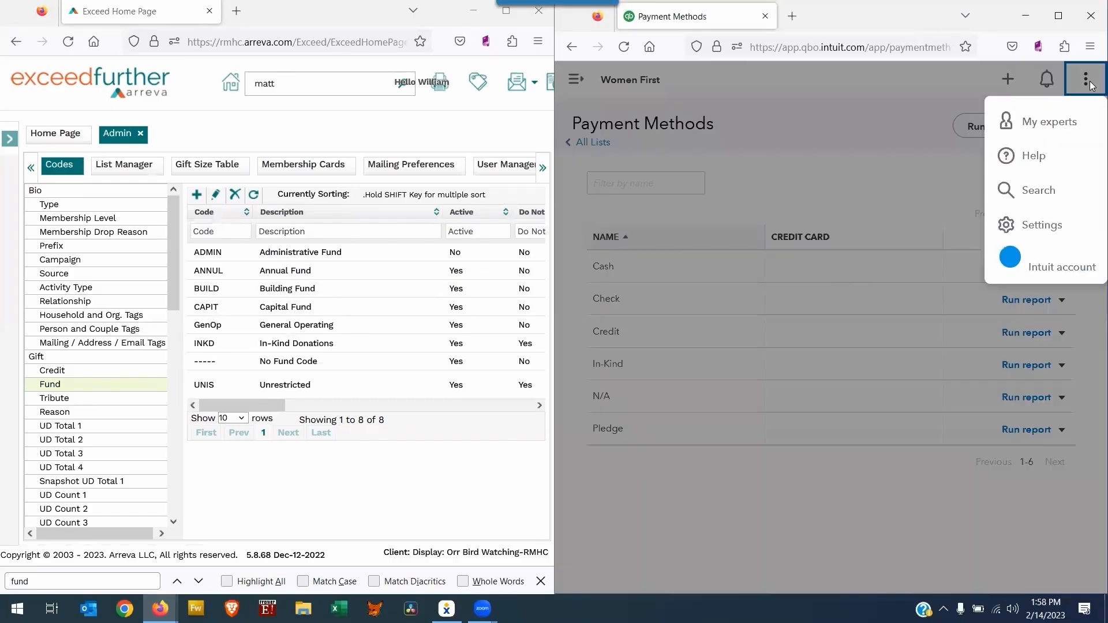
{"action": "left_click", "coordinate": [1042, 226]}
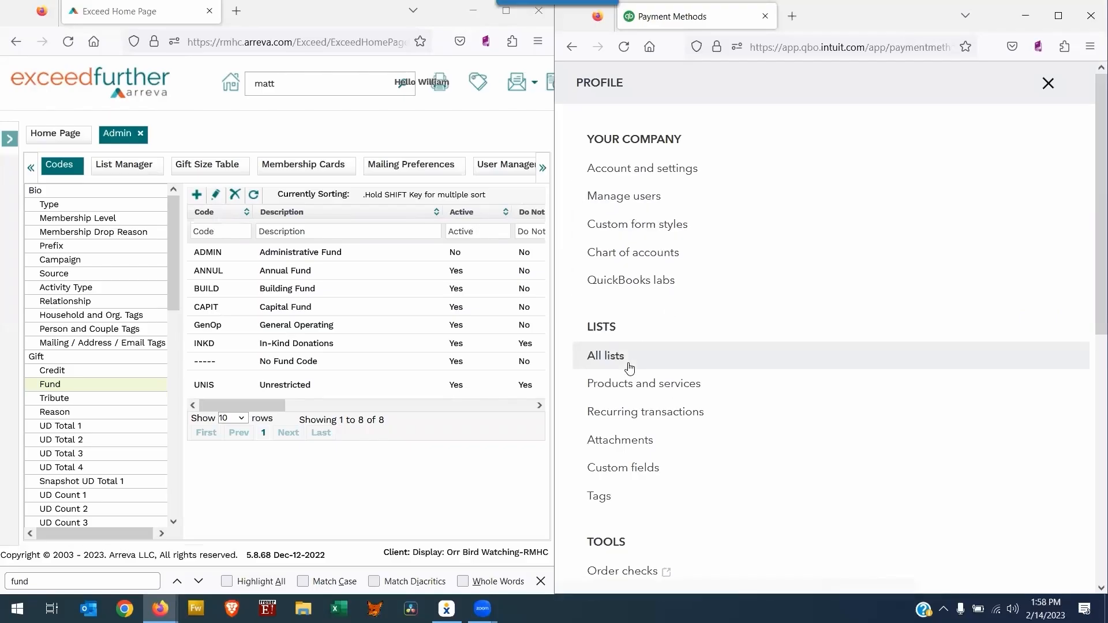
{"action": "left_click", "coordinate": [604, 357]}
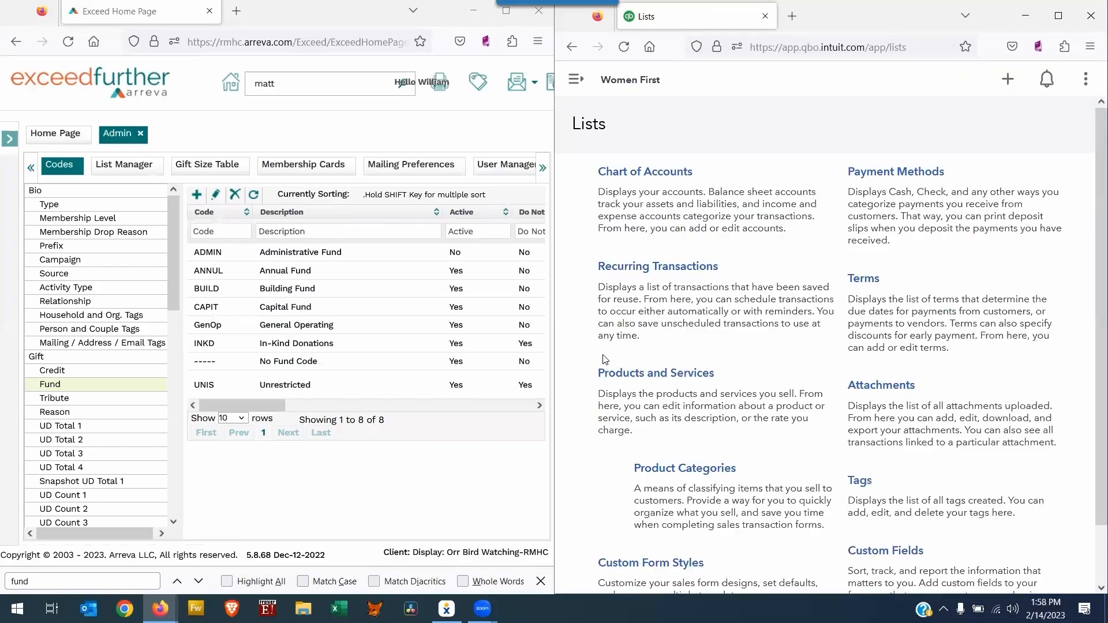
{"action": "left_click", "coordinate": [869, 387]}
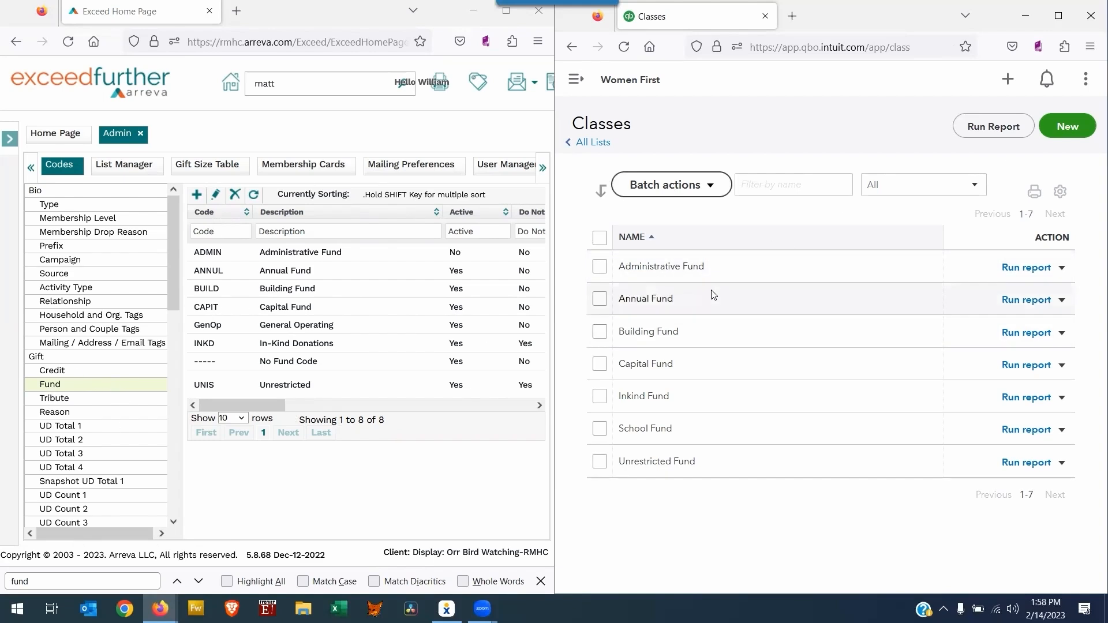
- Show the gift Credit codes in Exceed Further and compare them with the Products and Services list in QuickBooks
{"action": "left_click", "coordinate": [55, 373]}
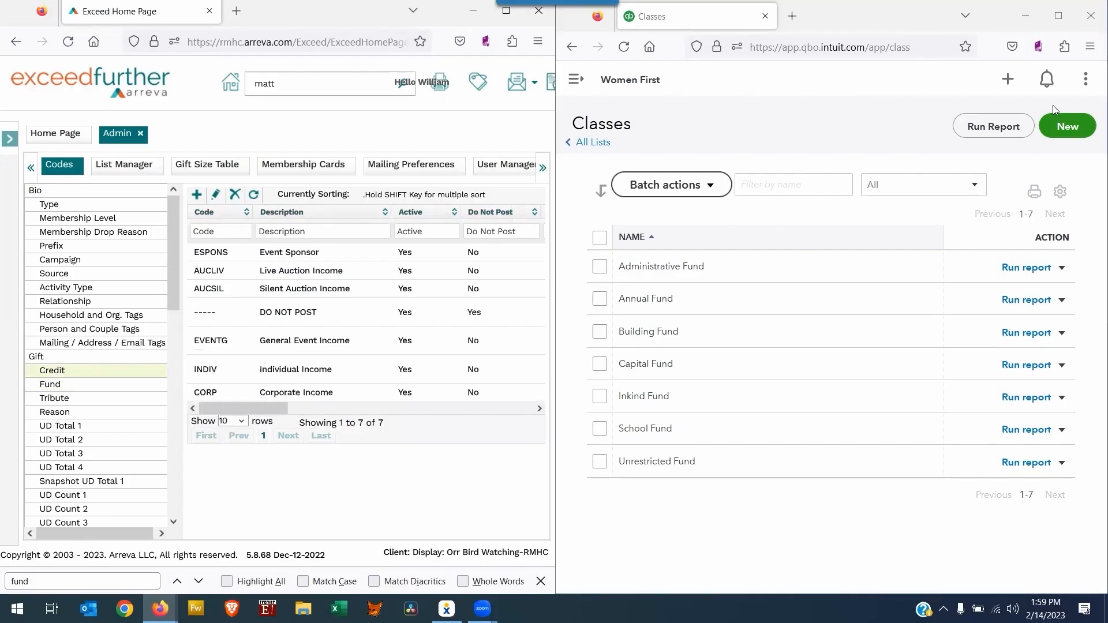
{"action": "left_click", "coordinate": [1086, 79]}
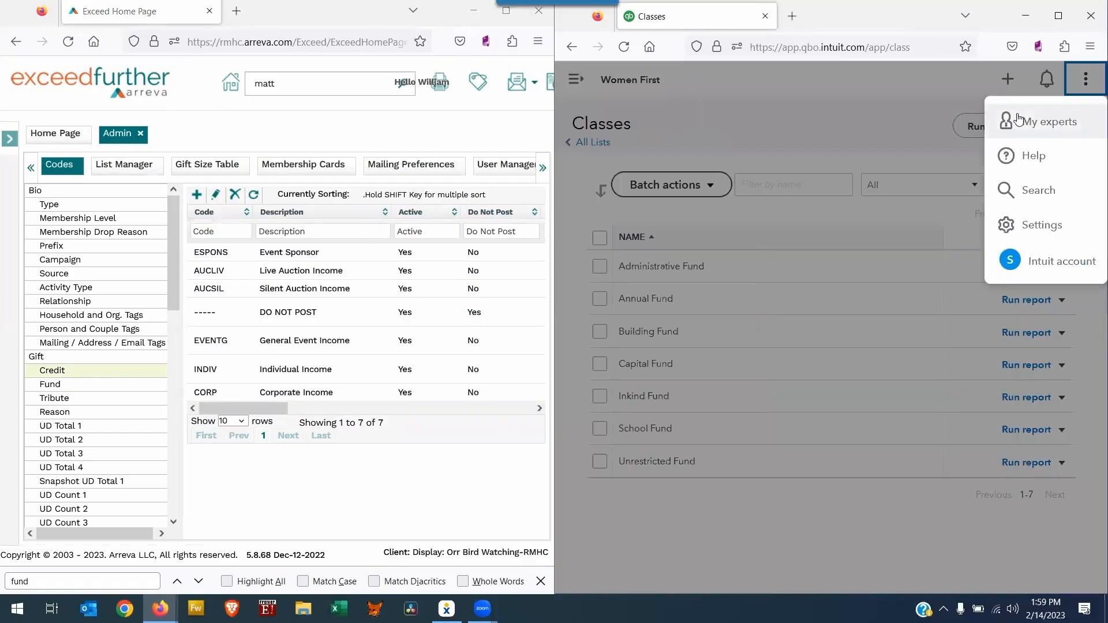
{"action": "left_click", "coordinate": [1044, 222]}
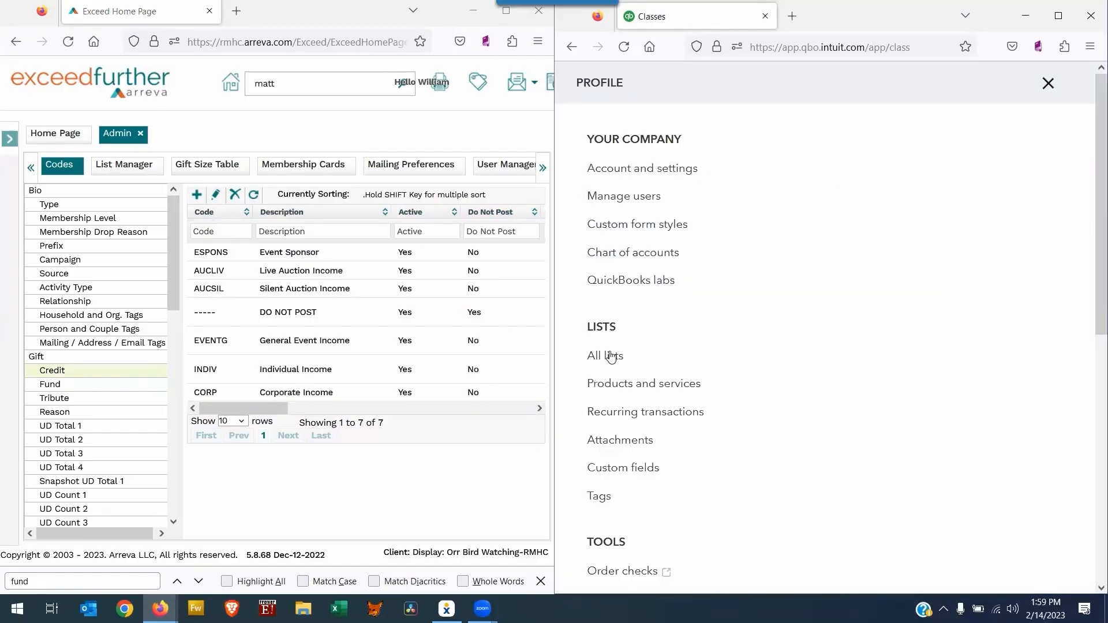
{"action": "left_click", "coordinate": [702, 348]}
{"action": "left_click", "coordinate": [663, 373]}
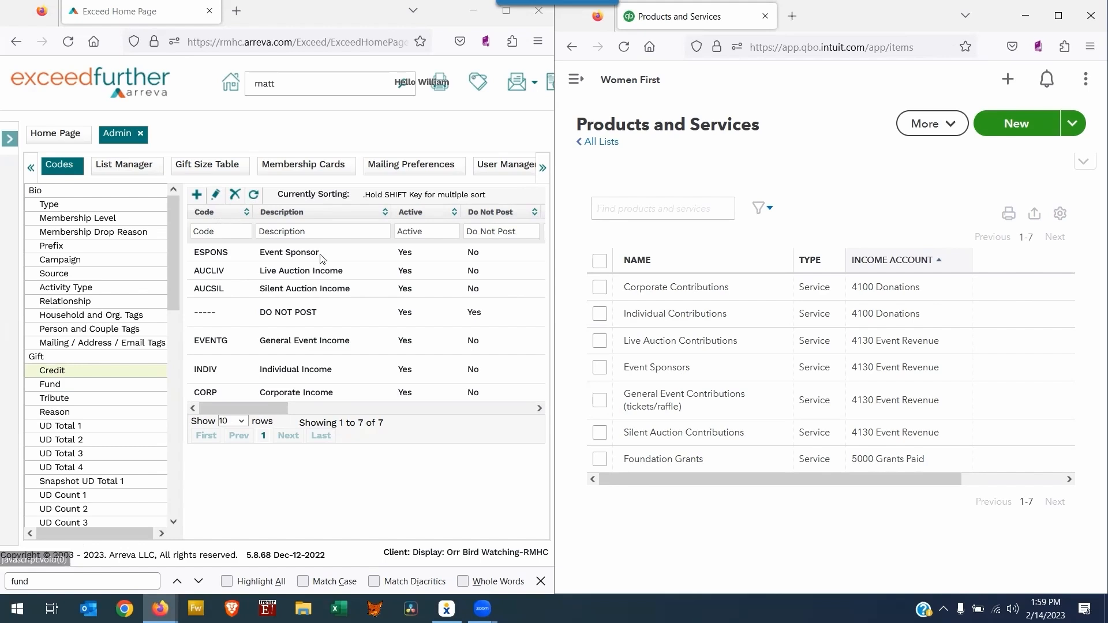
- Maximize the Exceed Further window, close the Admin page and expand the navigation
{"action": "left_click", "coordinate": [506, 10]}
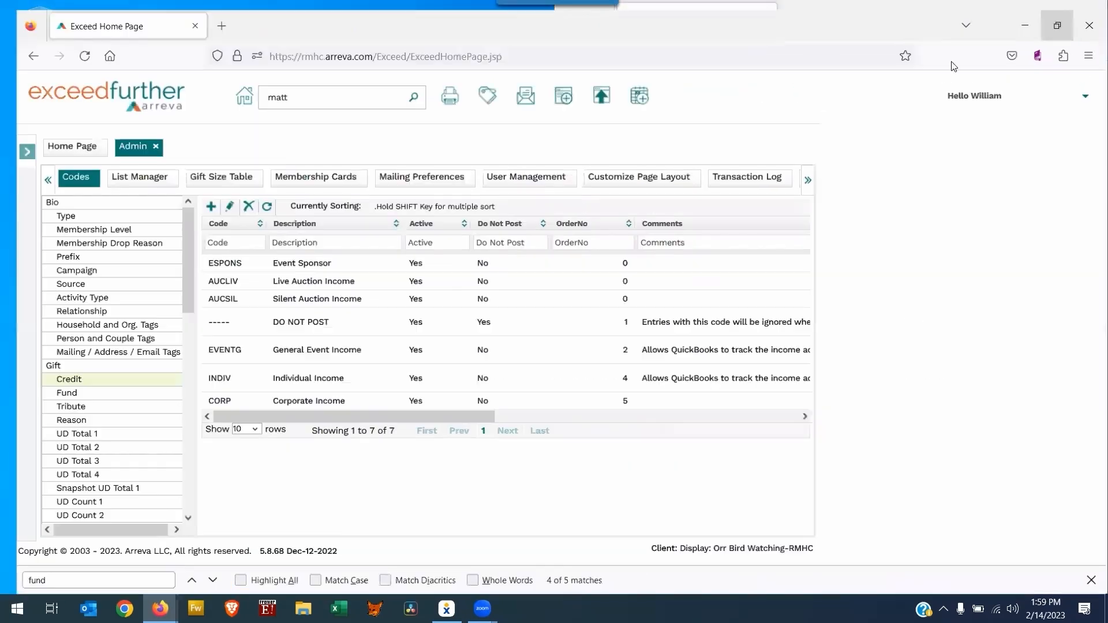
{"action": "left_click", "coordinate": [1055, 15]}
{"action": "left_click", "coordinate": [144, 141]}
{"action": "left_click", "coordinate": [17, 144]}
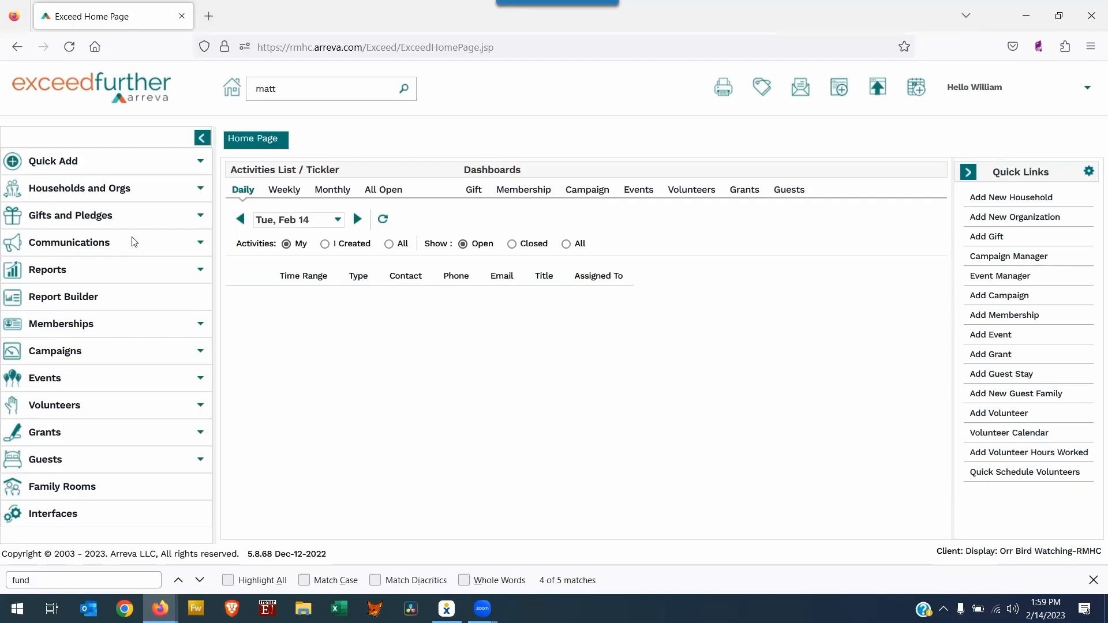
- Create a Gifts batch "2/23 AUC" in Batch Manager, dated 02/14/2023, expected amount 500, set as current, and save it to add a gift
{"action": "left_click", "coordinate": [90, 222]}
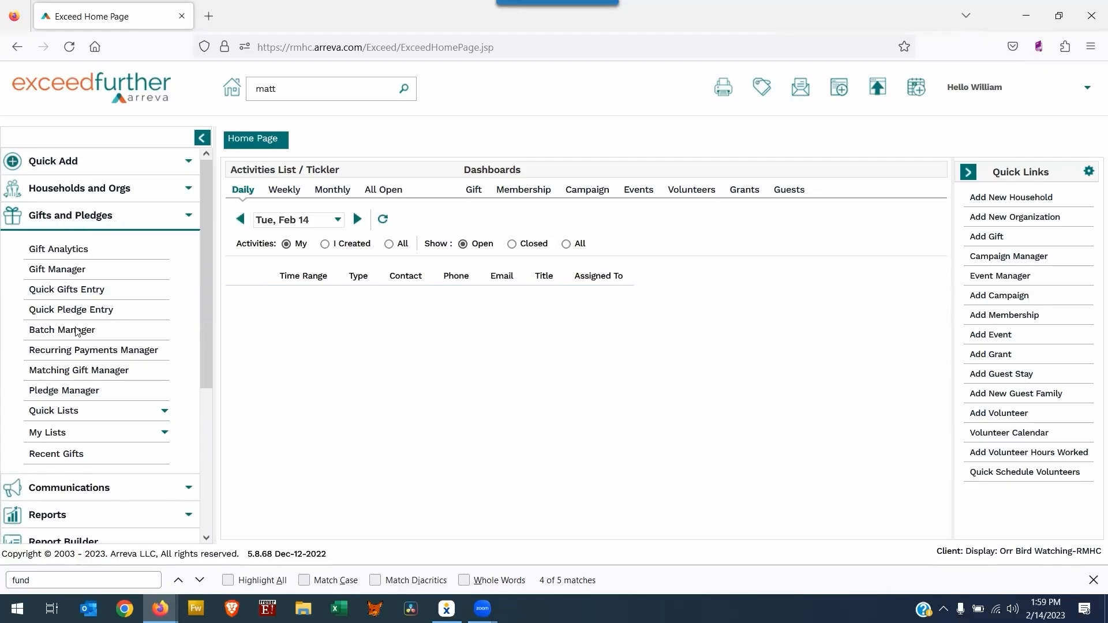
{"action": "left_click", "coordinate": [69, 270]}
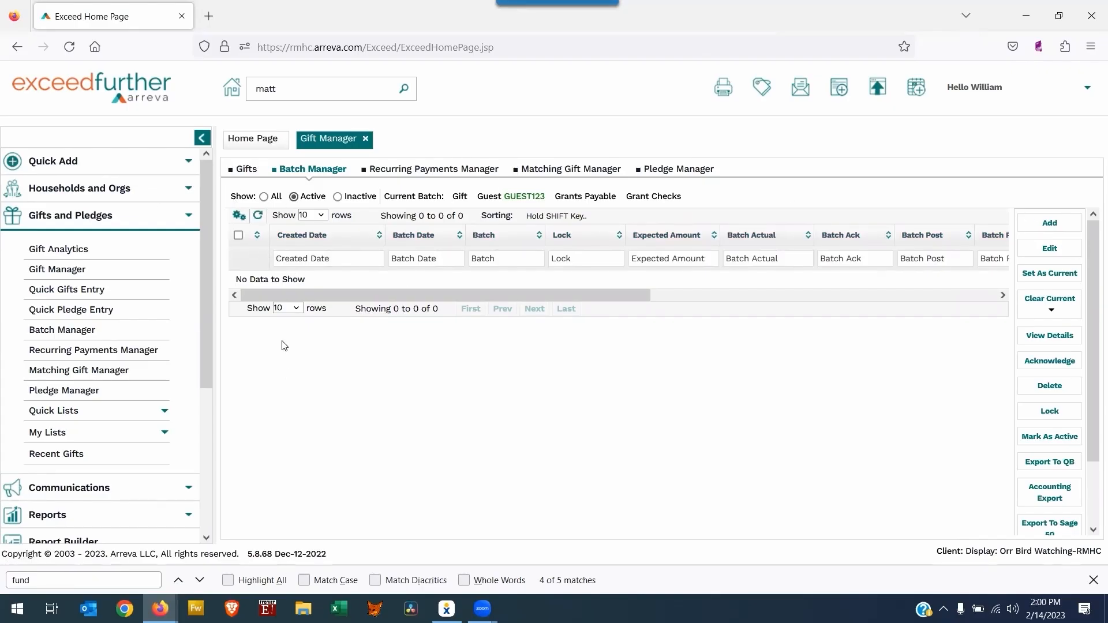
{"action": "left_click", "coordinate": [1057, 226]}
{"action": "left_click", "coordinate": [557, 277]}
{"action": "left_click", "coordinate": [544, 306]}
{"action": "left_click", "coordinate": [550, 287]}
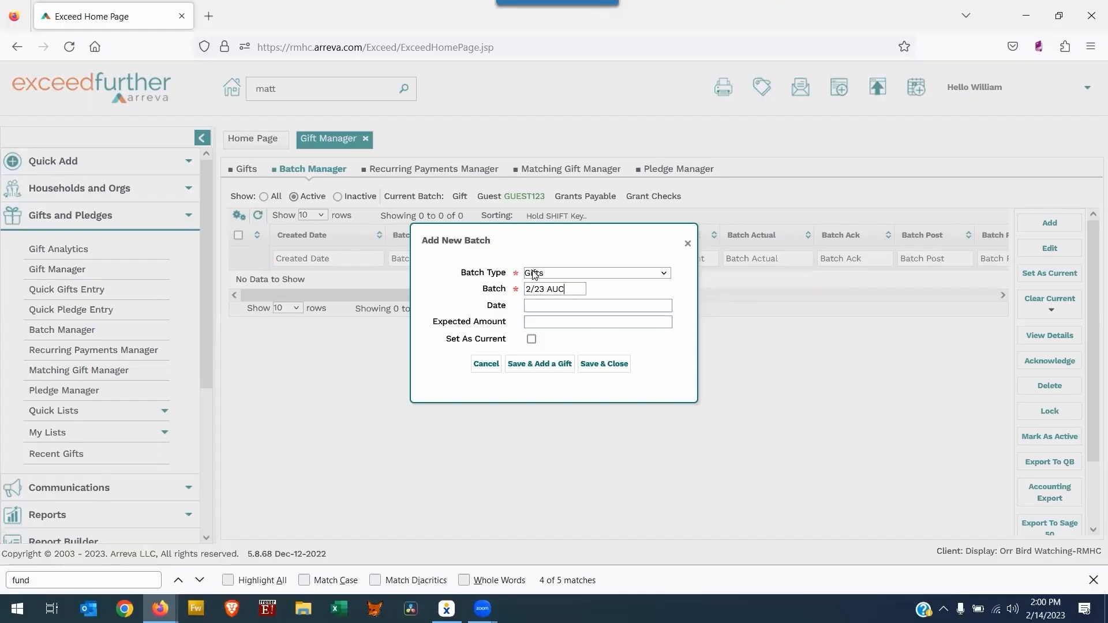
{"action": "key", "text": "Tab"}
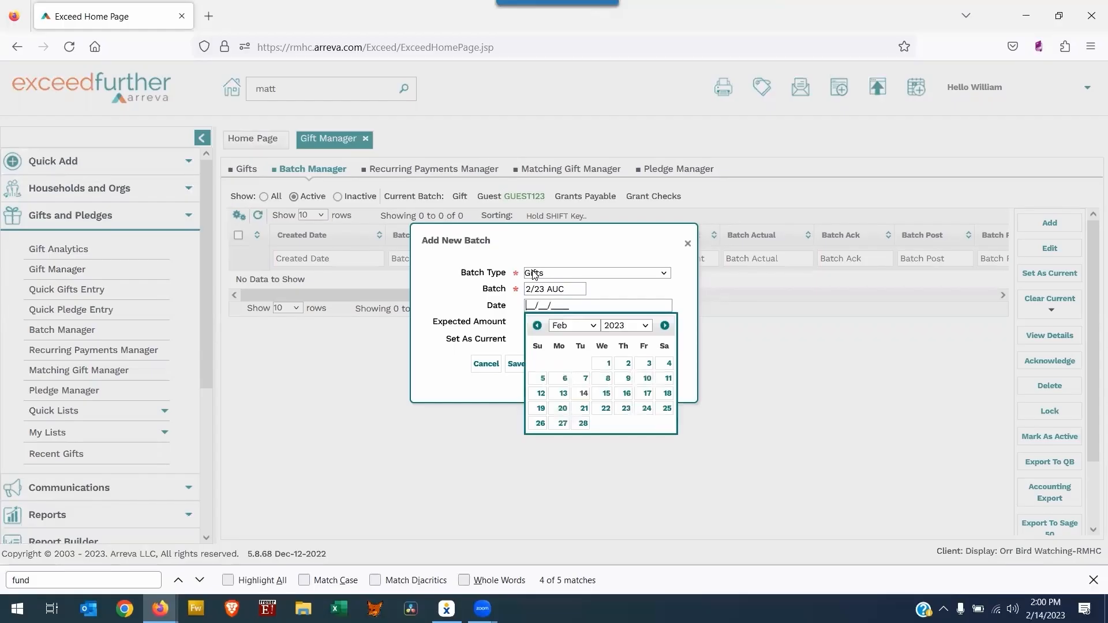
{"action": "left_click", "coordinate": [583, 397]}
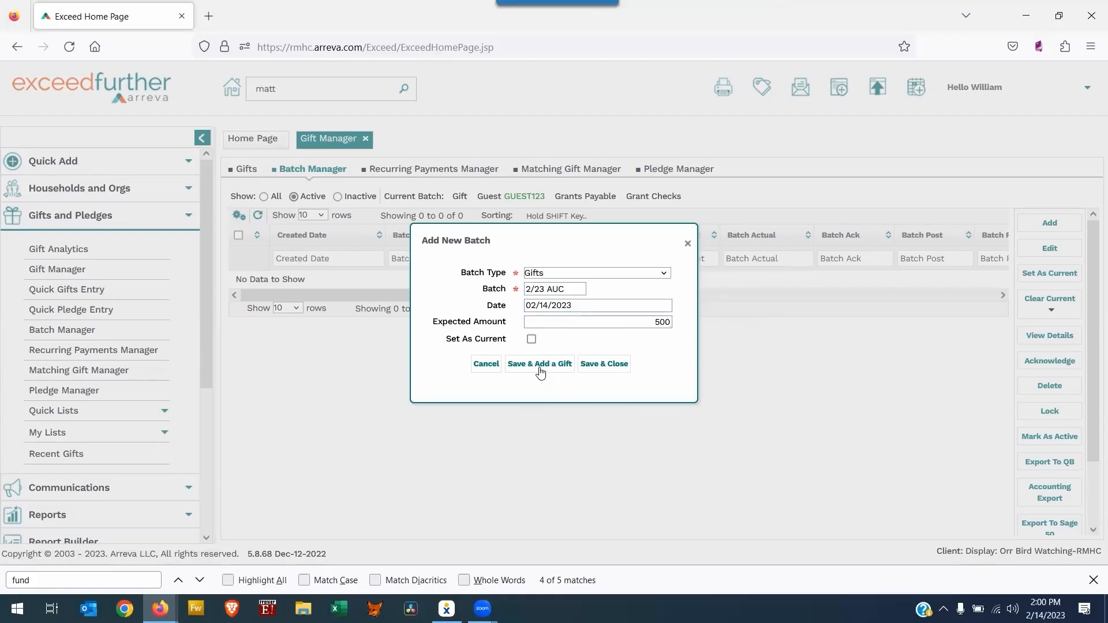
{"action": "left_click", "coordinate": [532, 339]}
{"action": "left_click", "coordinate": [528, 368]}
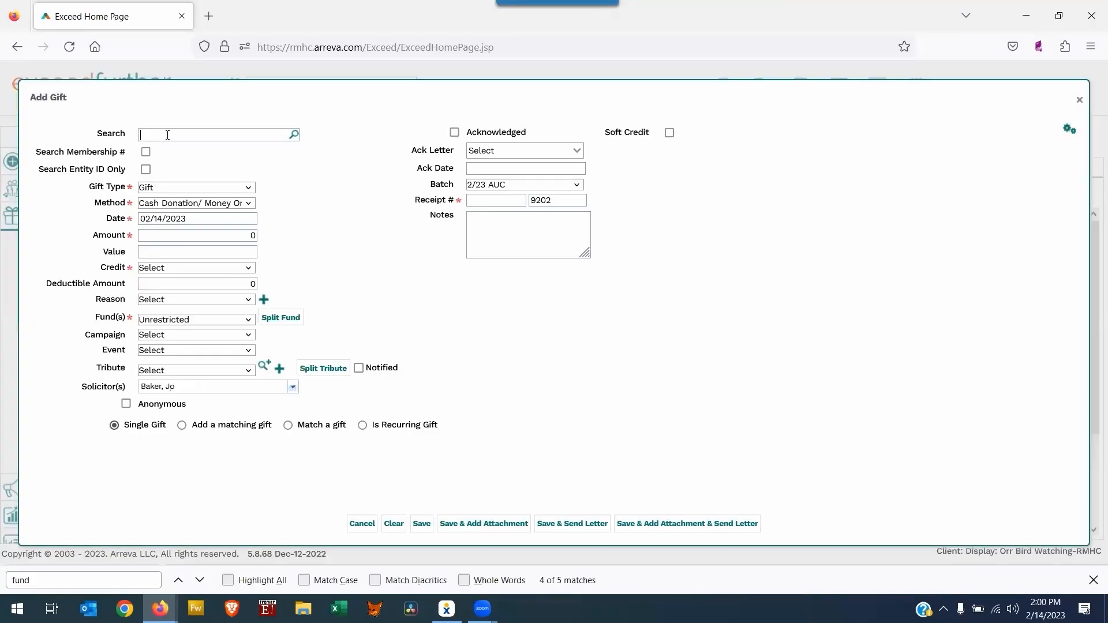
- Search for the donor by surname and select the first matching household for the gift
{"action": "key", "text": "Return"}
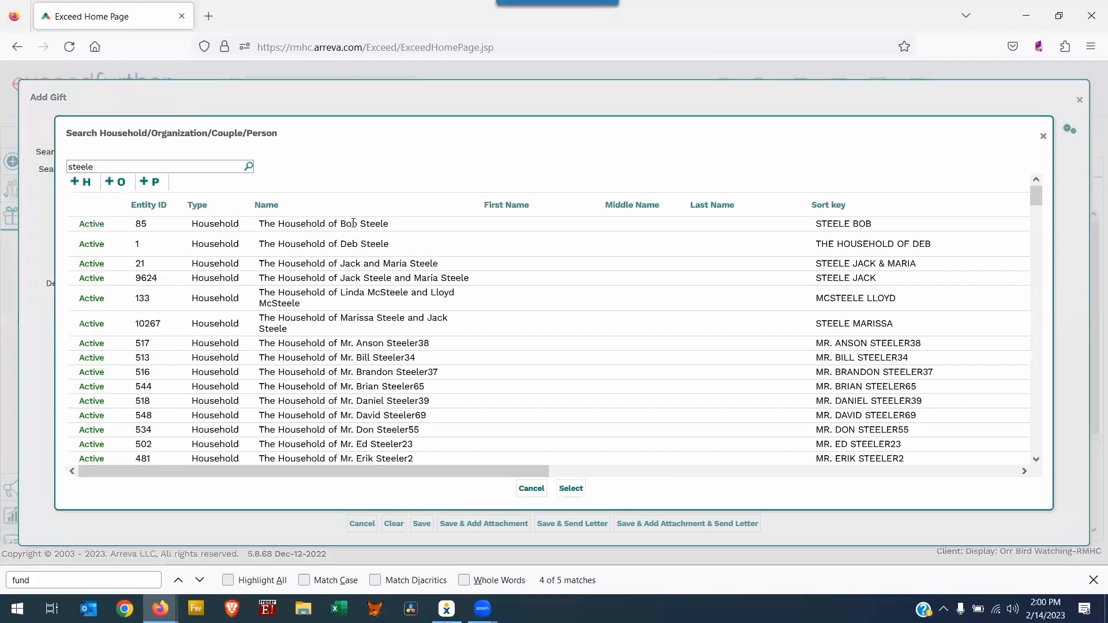
{"action": "left_click", "coordinate": [353, 223]}
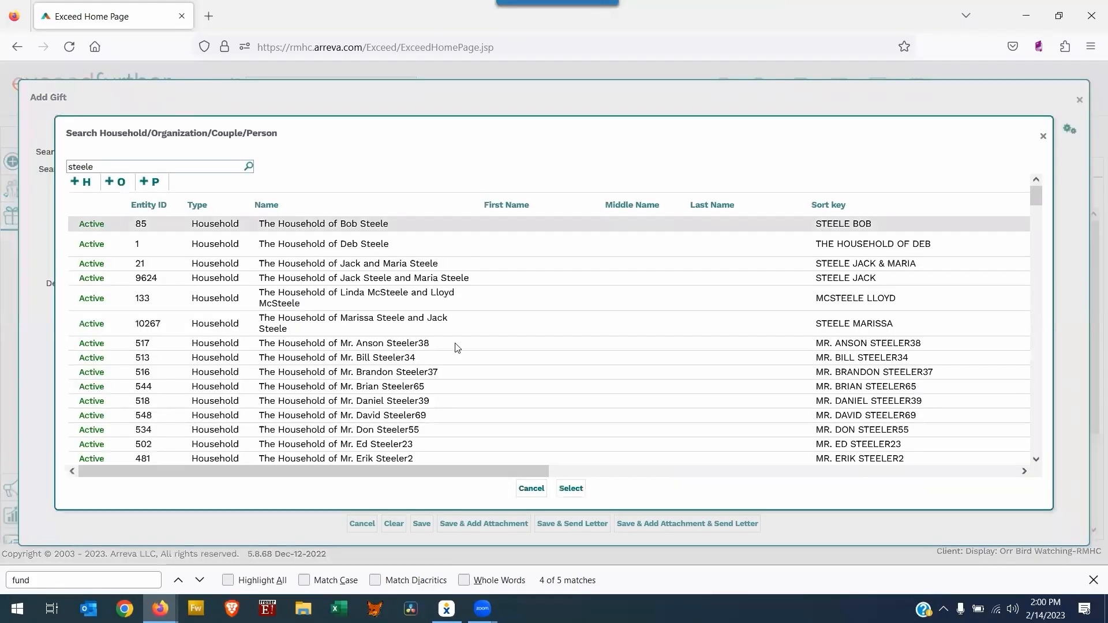
{"action": "left_click", "coordinate": [570, 488]}
- Set the gift's amount to 100, credit to Live Auction Income and fund to Capital Fund, and save the gift
{"action": "left_click", "coordinate": [201, 247]}
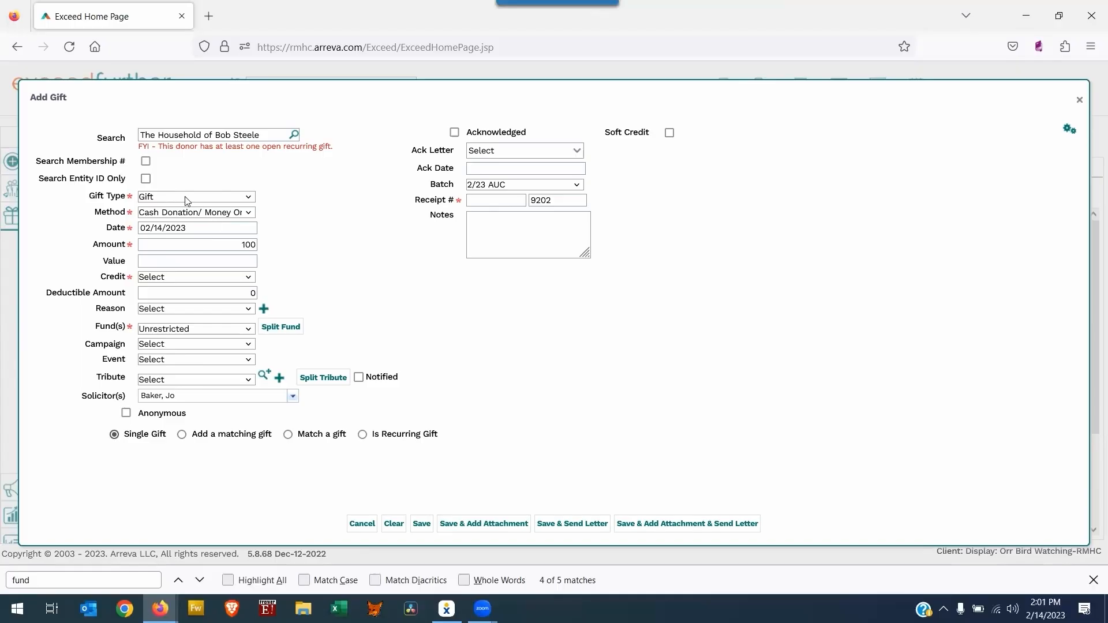
{"action": "left_click", "coordinate": [158, 280]}
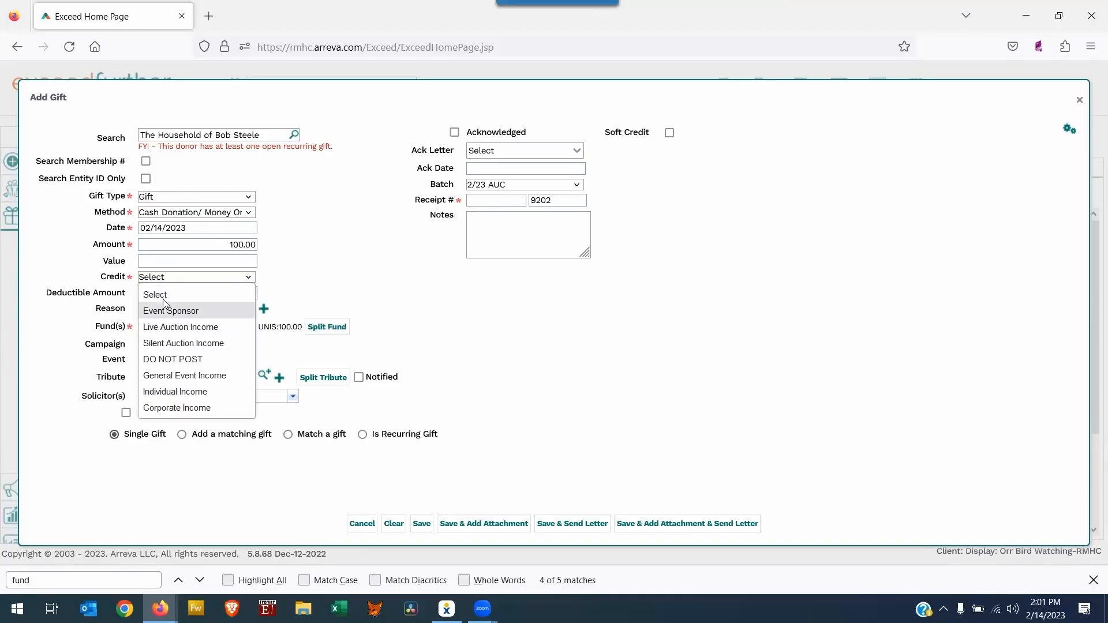
{"action": "left_click", "coordinate": [172, 328]}
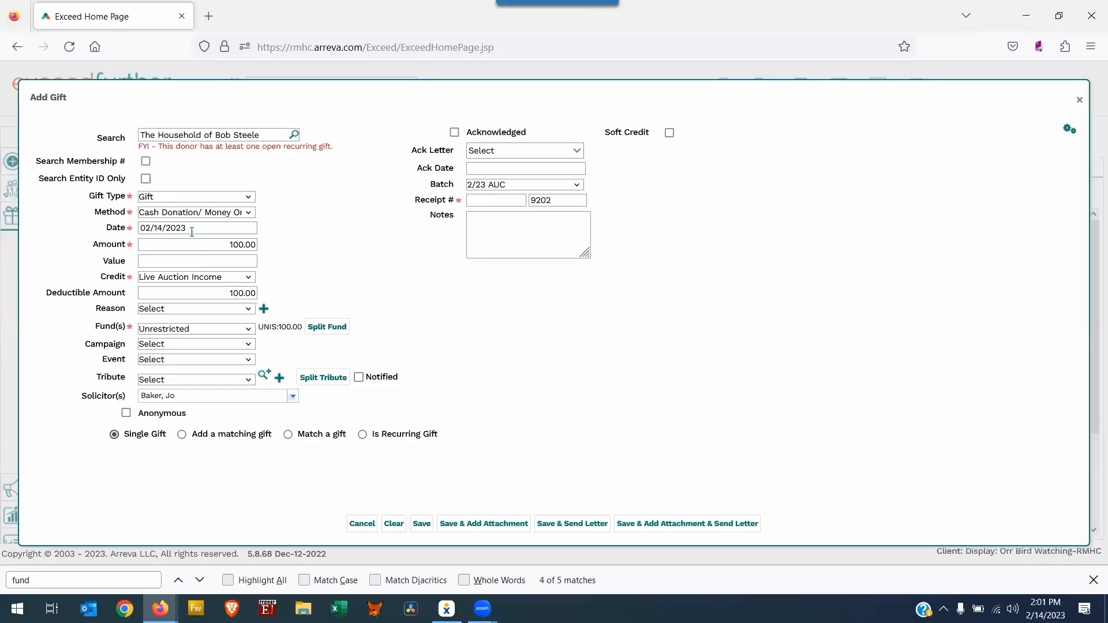
{"action": "left_click", "coordinate": [170, 330]}
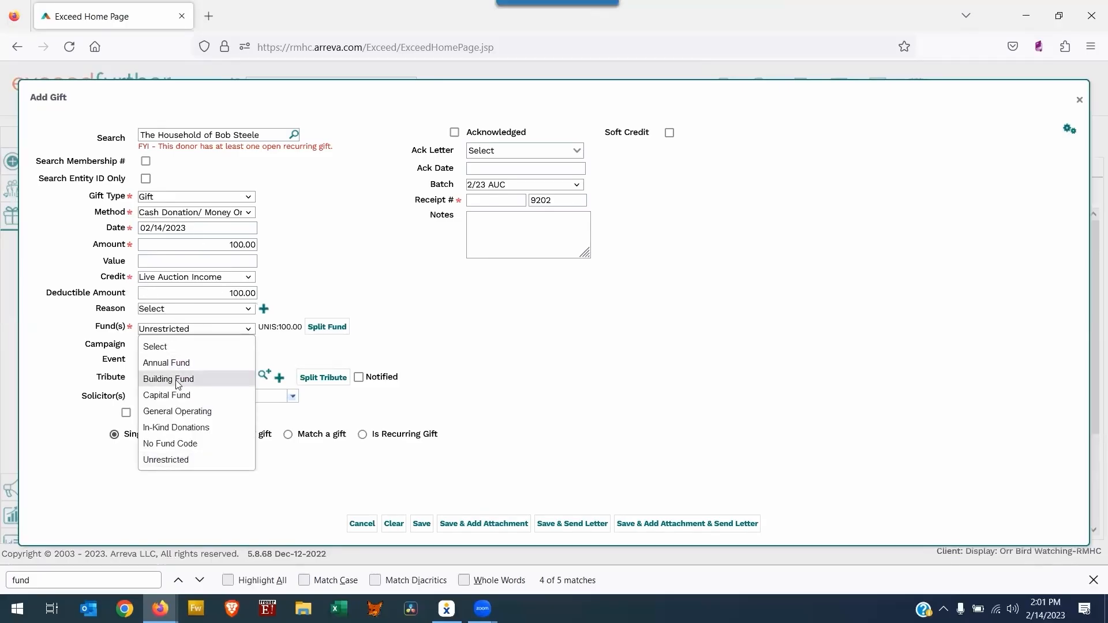
{"action": "left_click", "coordinate": [186, 398]}
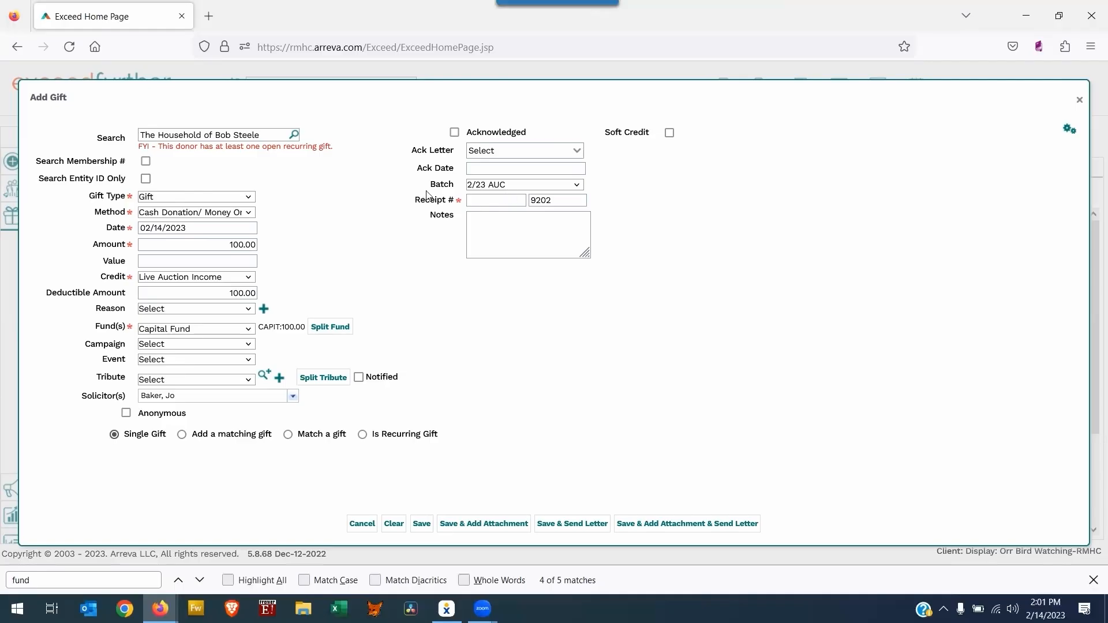
{"action": "left_click", "coordinate": [422, 525]}
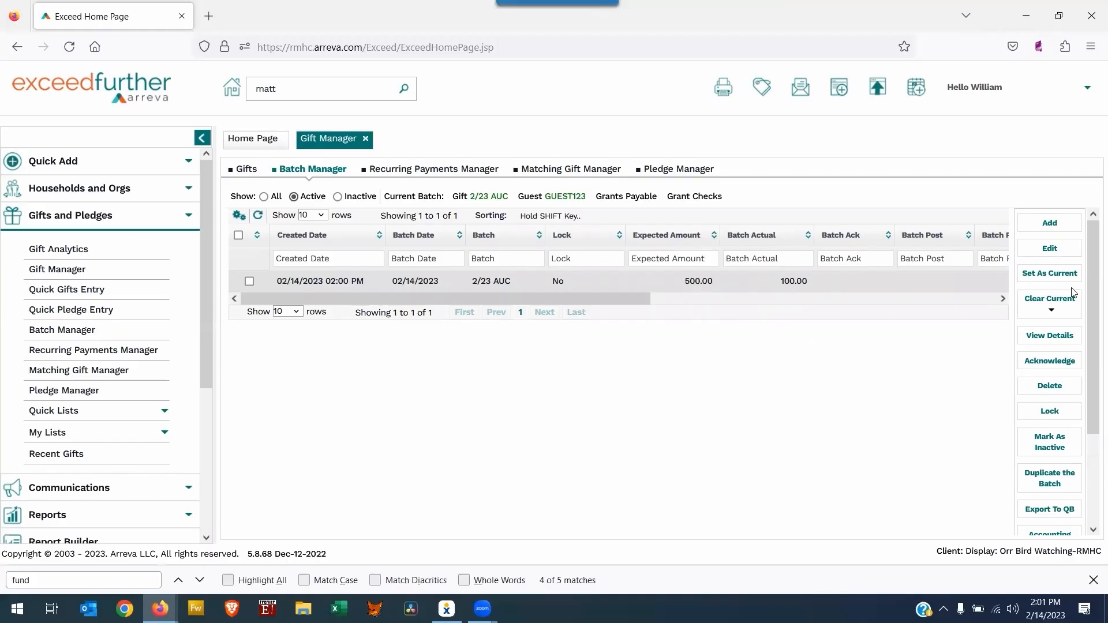
- Check the details of batch 2/23 AUC, close them and start adding another gift
{"action": "left_click", "coordinate": [1048, 337]}
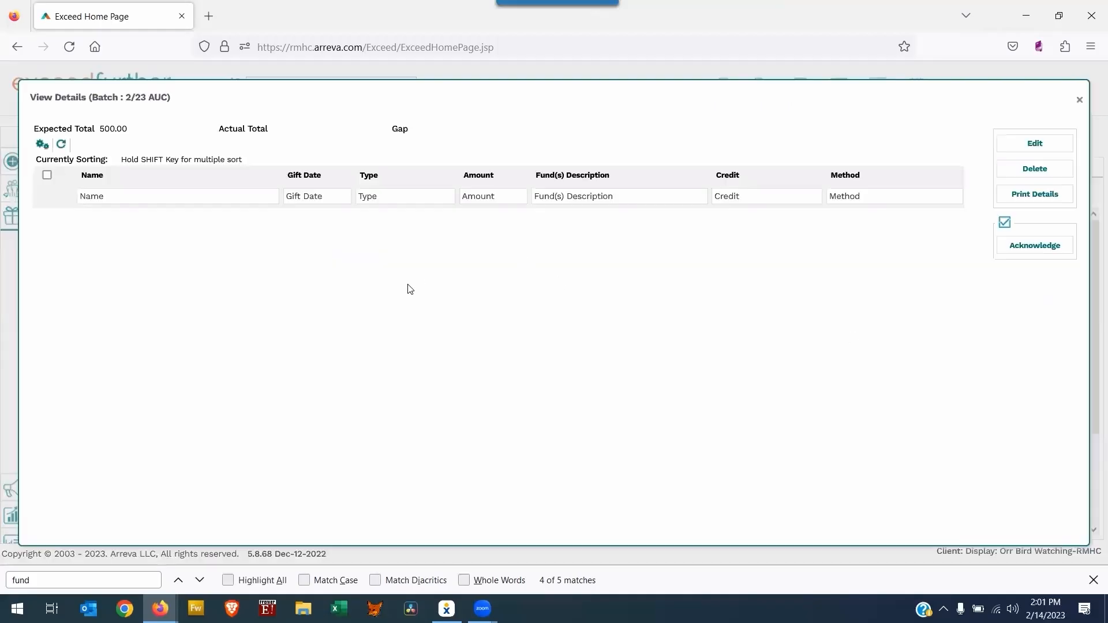
{"action": "left_click", "coordinate": [1080, 99]}
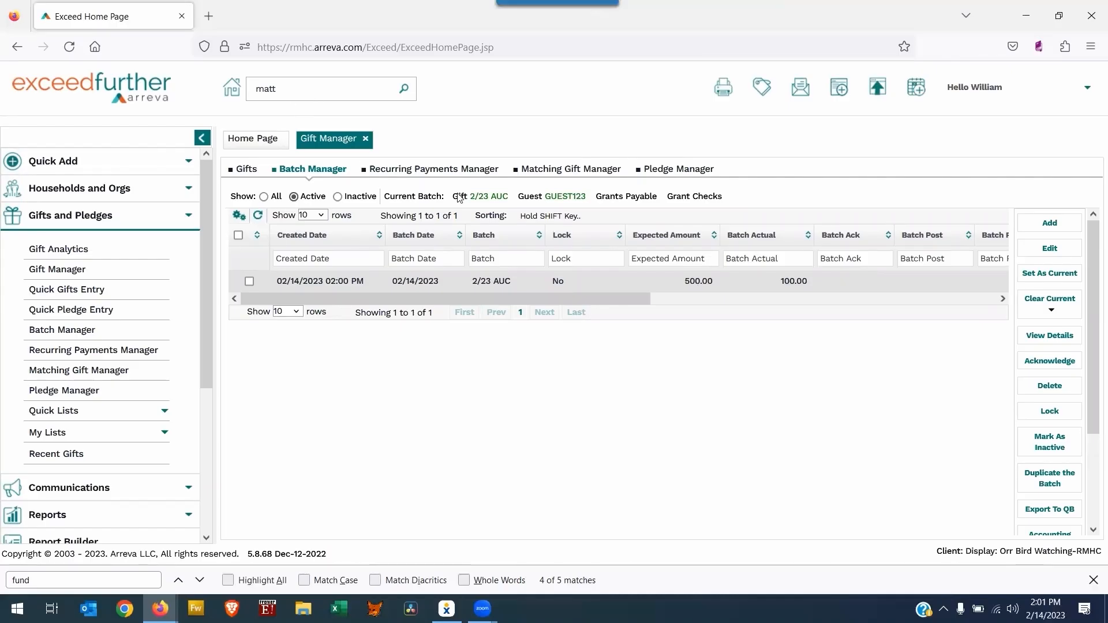
{"action": "left_click", "coordinate": [68, 165]}
{"action": "left_click", "coordinate": [39, 256]}
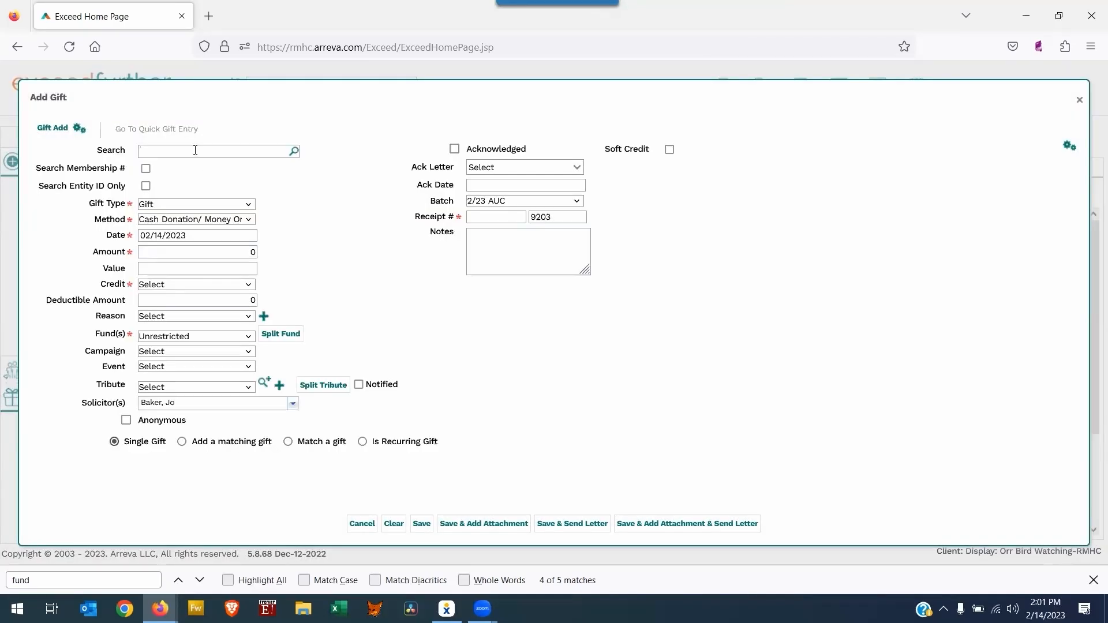
- Search for the donor by name and select the second matching household for the gift
{"action": "left_click", "coordinate": [196, 152]}
{"action": "type", "text": "matt"}
{"action": "key", "text": "Return"}
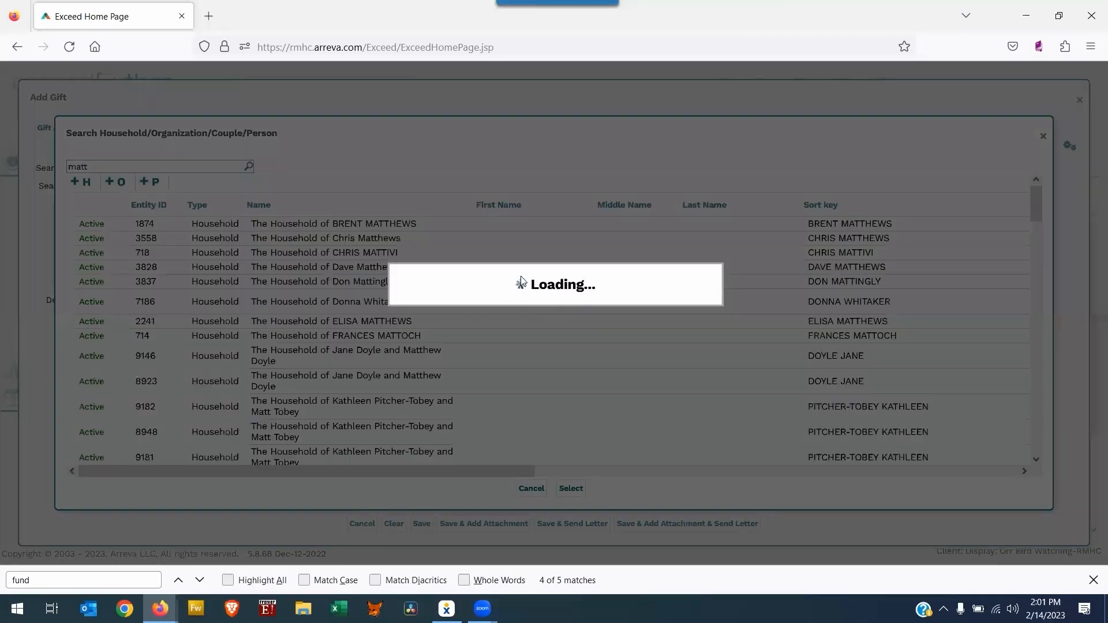
{"action": "double_click", "coordinate": [368, 238]}
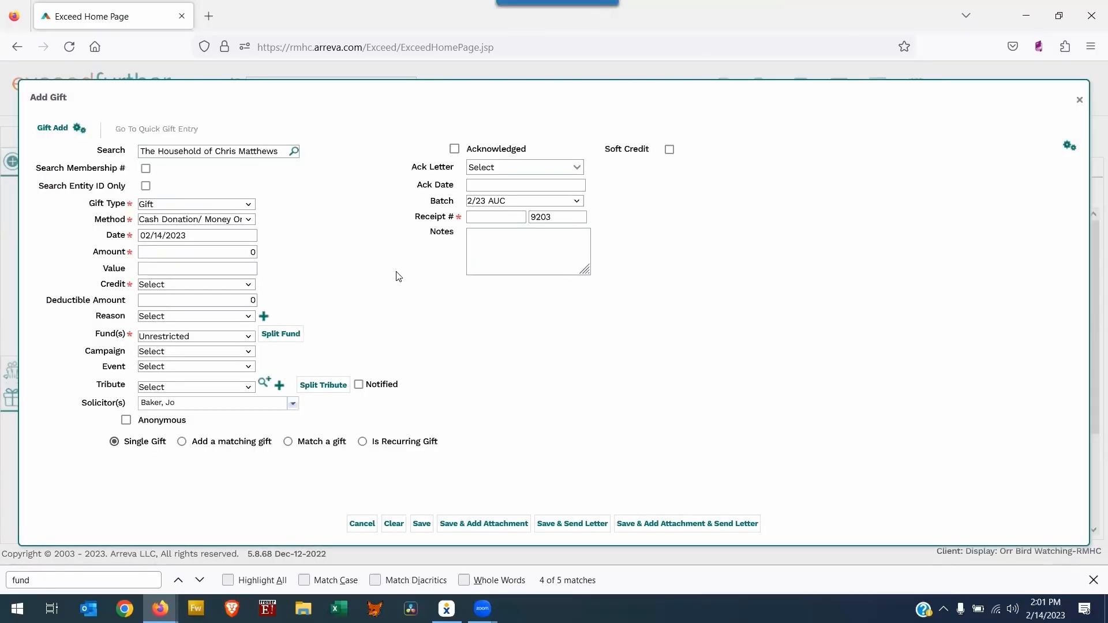
- Set the gift's method to Check, amount to 300, credit to Silent Auction Income and fund to Capital Fund
{"action": "left_click", "coordinate": [200, 220]}
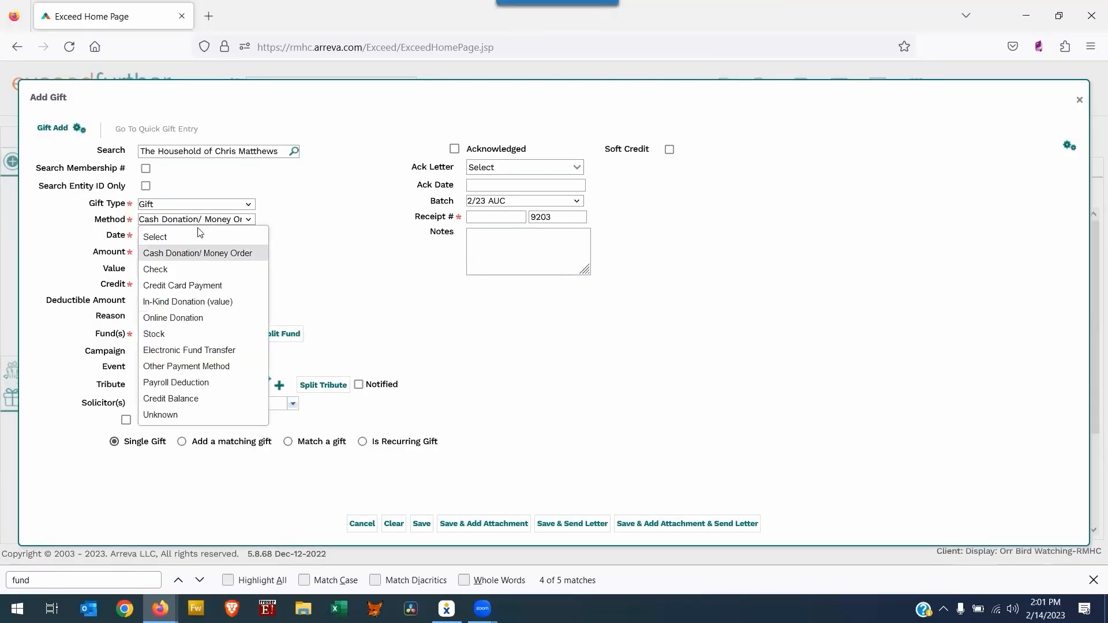
{"action": "left_click", "coordinate": [183, 267]}
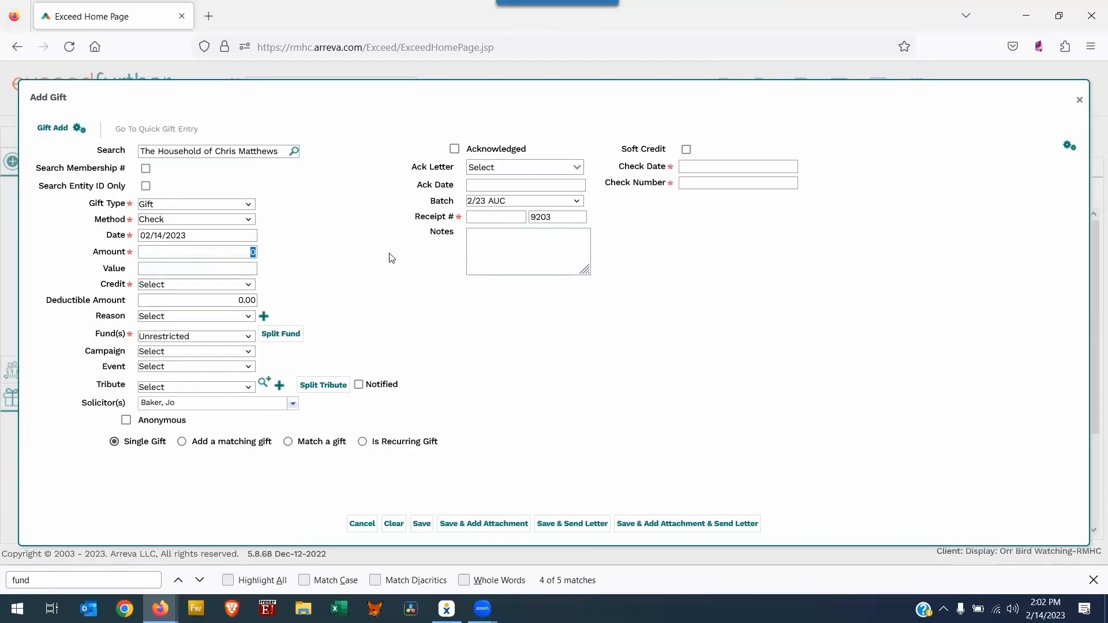
{"action": "type", "text": "0"}
{"action": "left_click", "coordinate": [173, 286]}
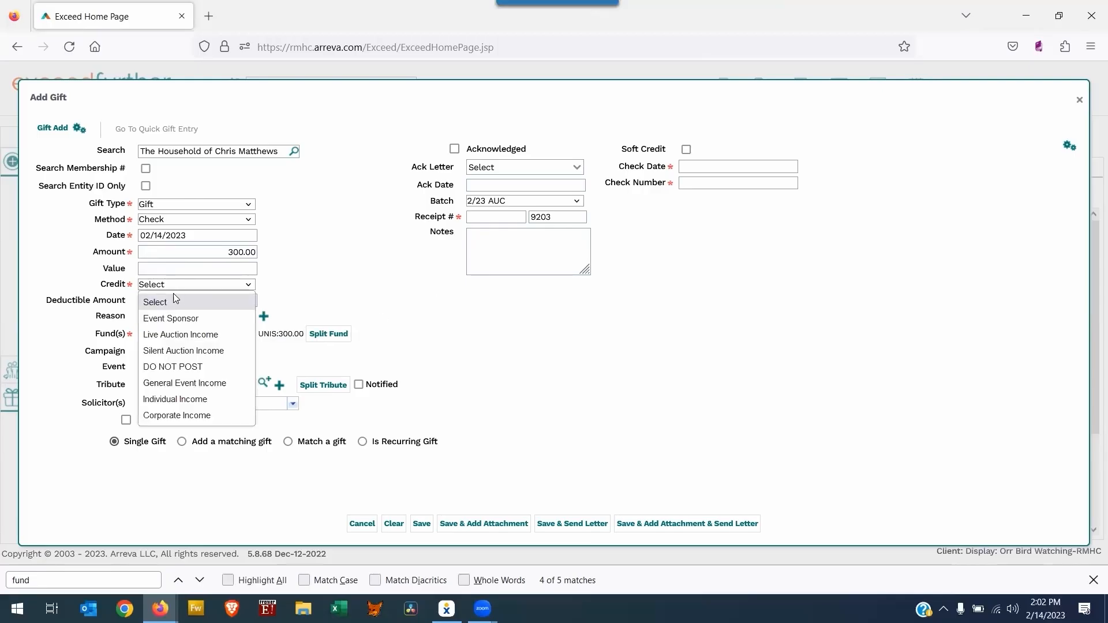
{"action": "left_click", "coordinate": [179, 351]}
{"action": "left_click", "coordinate": [176, 353]}
{"action": "left_click", "coordinate": [400, 340]}
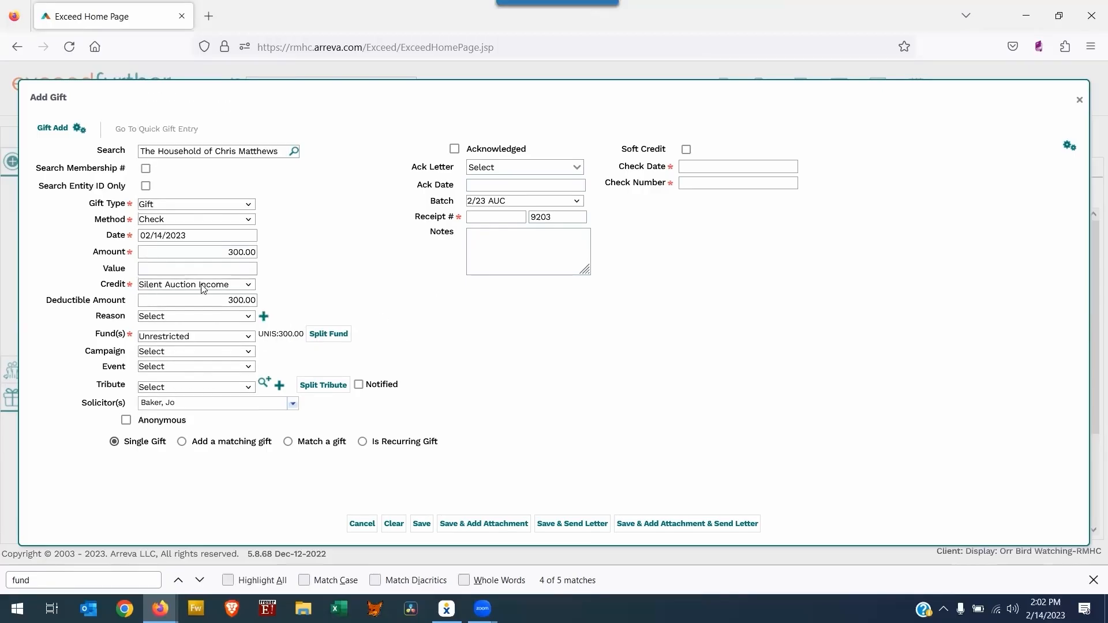
{"action": "left_click", "coordinate": [156, 340]}
{"action": "left_click", "coordinate": [168, 403]}
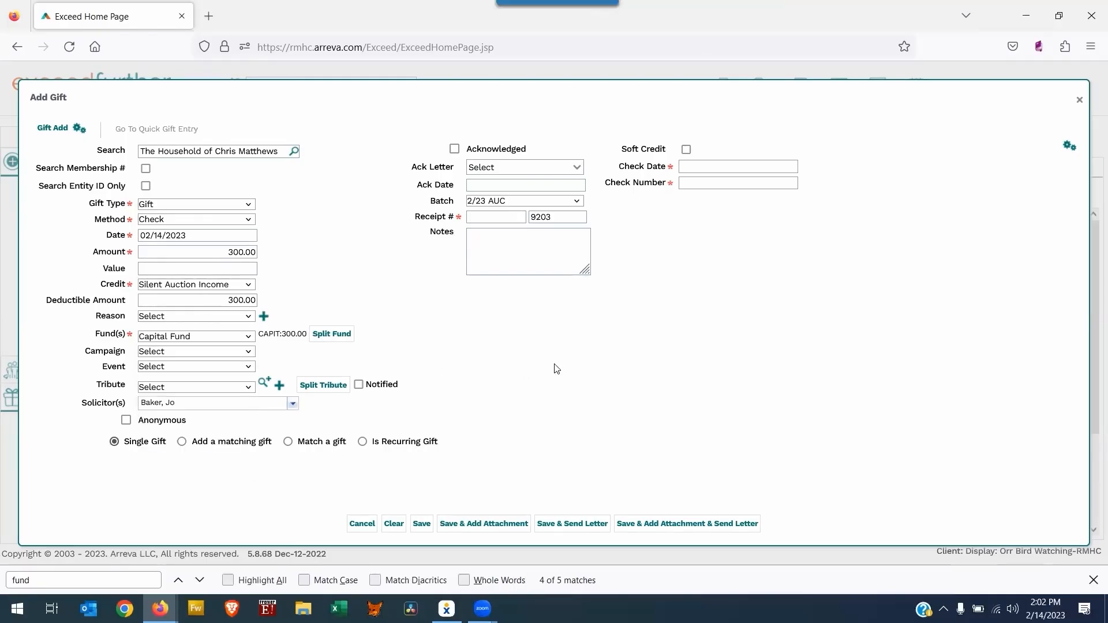
- Enter check date 02/12/2023 and check number 6455, save the gift and refresh the batch list
{"action": "left_click", "coordinate": [702, 168]}
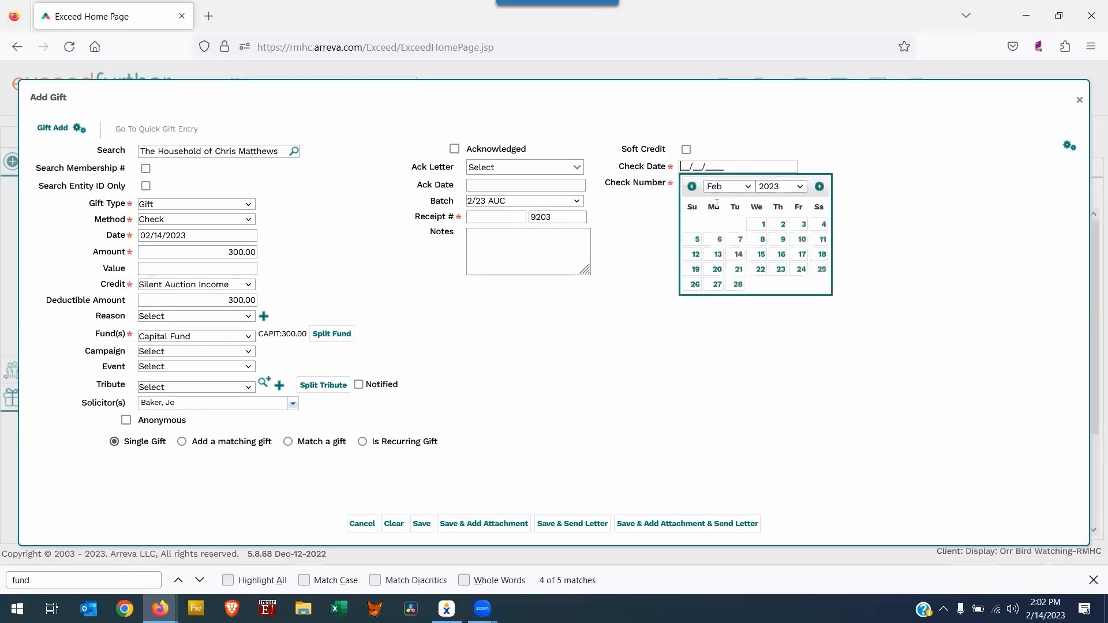
{"action": "left_click", "coordinate": [696, 260]}
{"action": "left_click", "coordinate": [707, 186]}
{"action": "type", "text": "6455"}
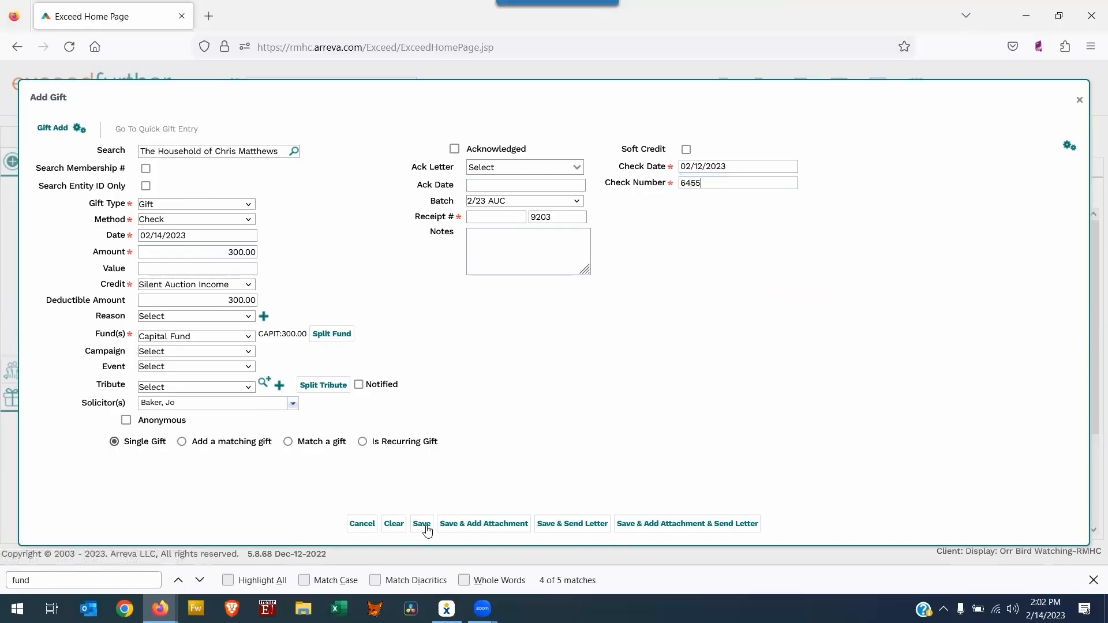
{"action": "left_click", "coordinate": [424, 524]}
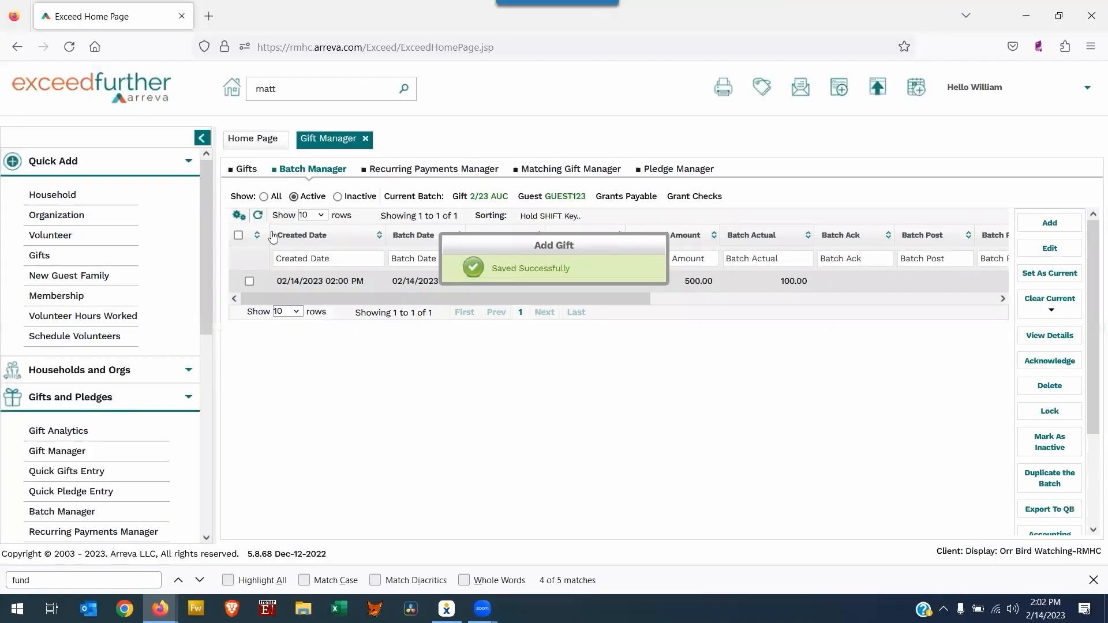
{"action": "left_click", "coordinate": [258, 215]}
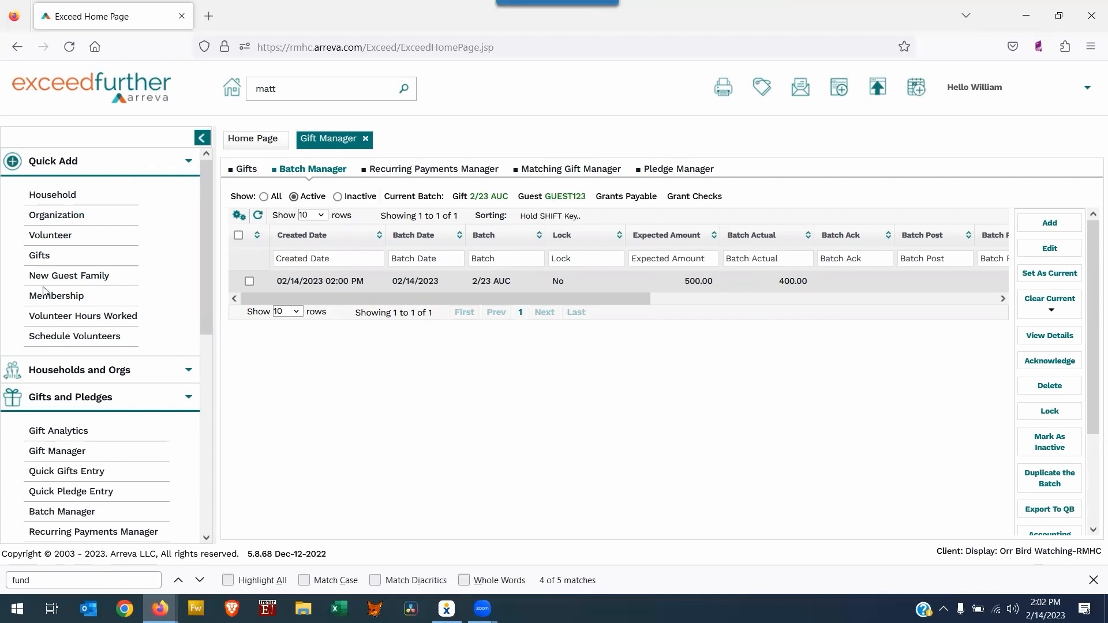
- Add another gift, search for its donor by name and select the household listed as the eighth result
{"action": "left_click", "coordinate": [41, 258]}
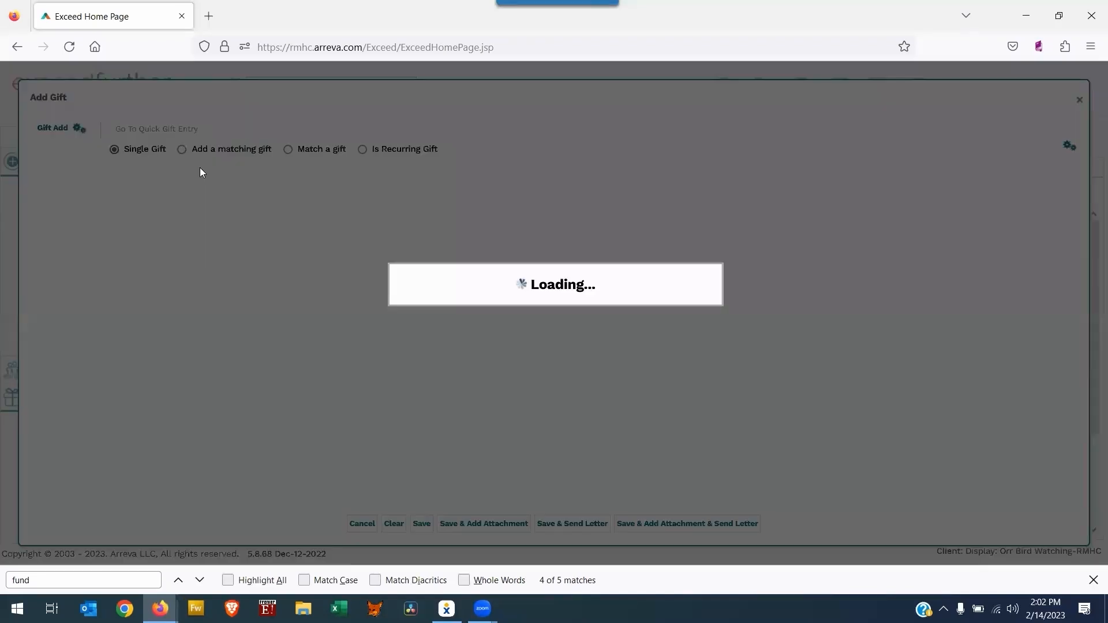
{"action": "type", "text": "frank"}
{"action": "key", "text": "Return"}
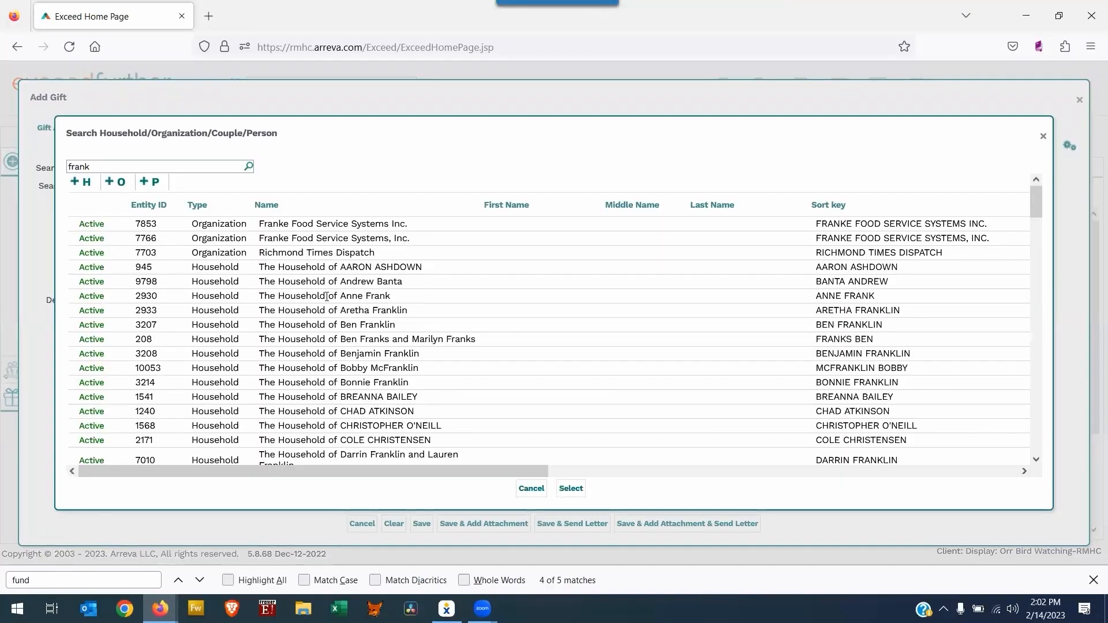
{"action": "double_click", "coordinate": [363, 324]}
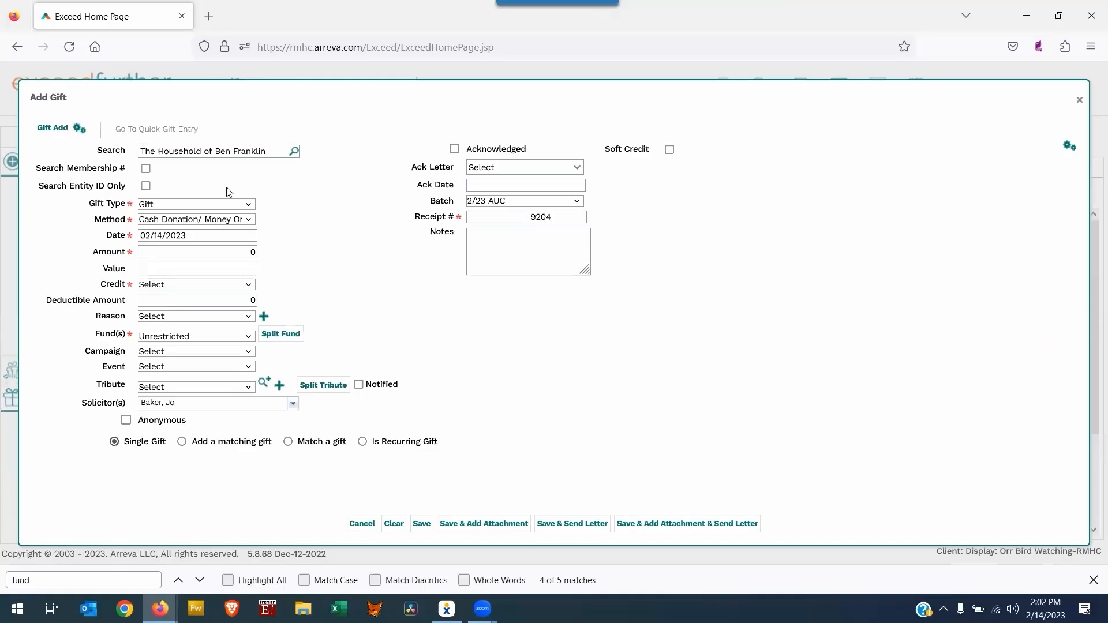
- Set this gift's method to Check, amount to 100, credit to Silent Auction Income and fund to Capital Fund
{"action": "left_click", "coordinate": [159, 207]}
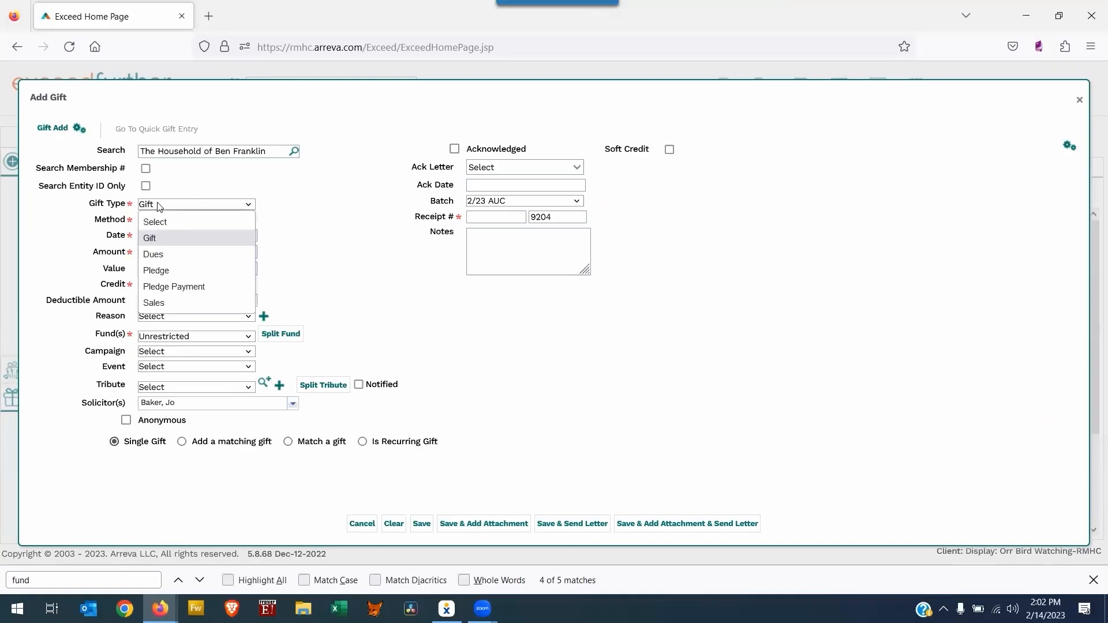
{"action": "left_click", "coordinate": [161, 207]}
{"action": "left_click", "coordinate": [157, 221]}
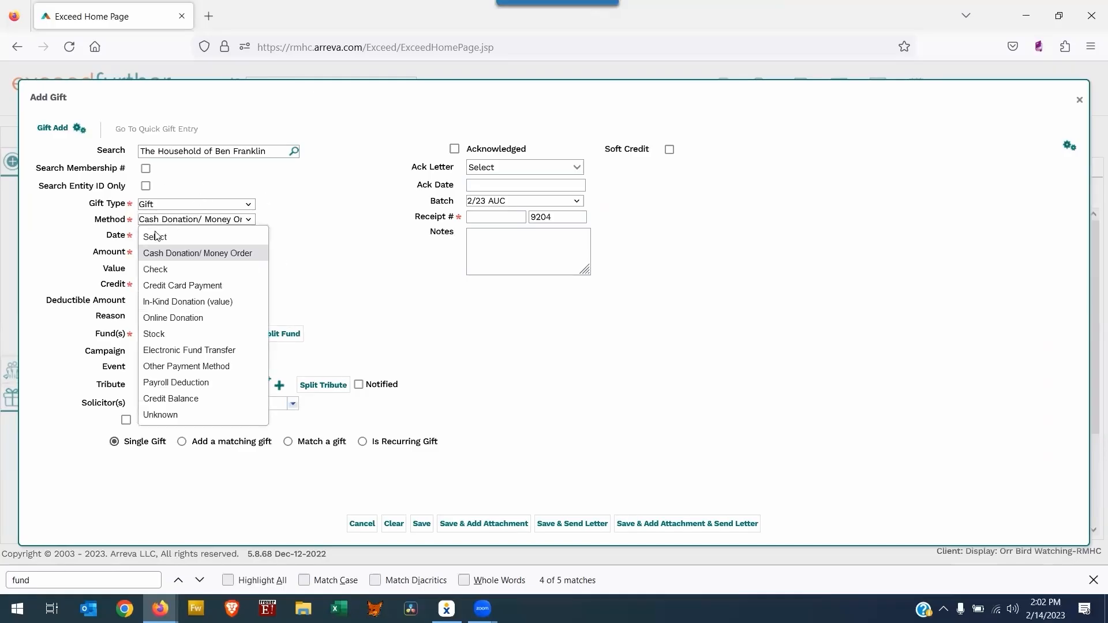
{"action": "left_click", "coordinate": [155, 269]}
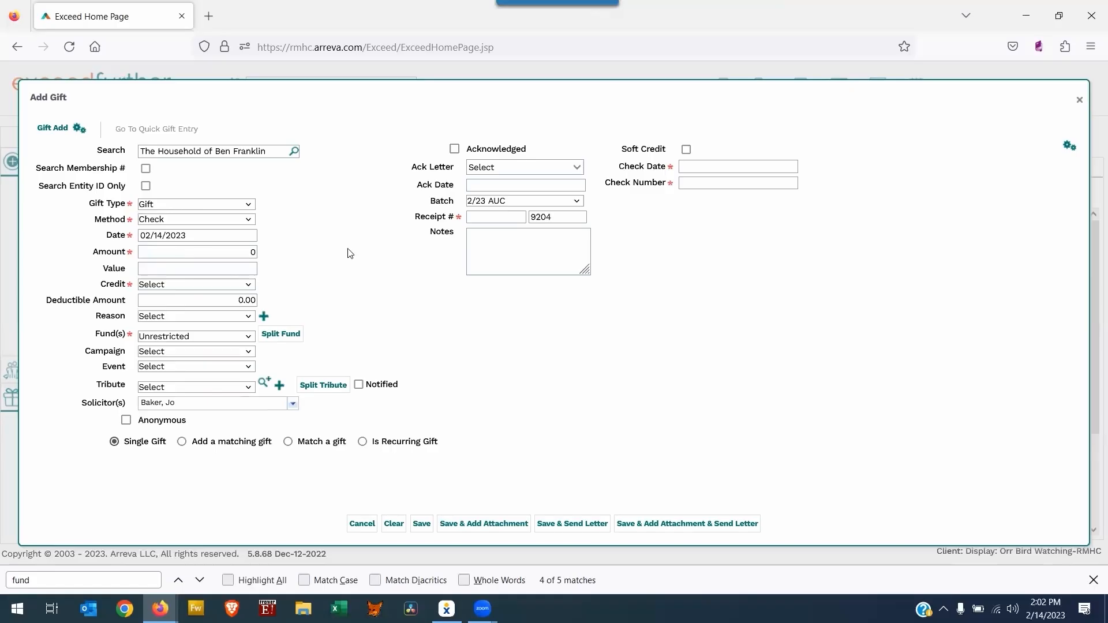
{"action": "type", "text": "100"}
{"action": "left_click", "coordinate": [153, 285]}
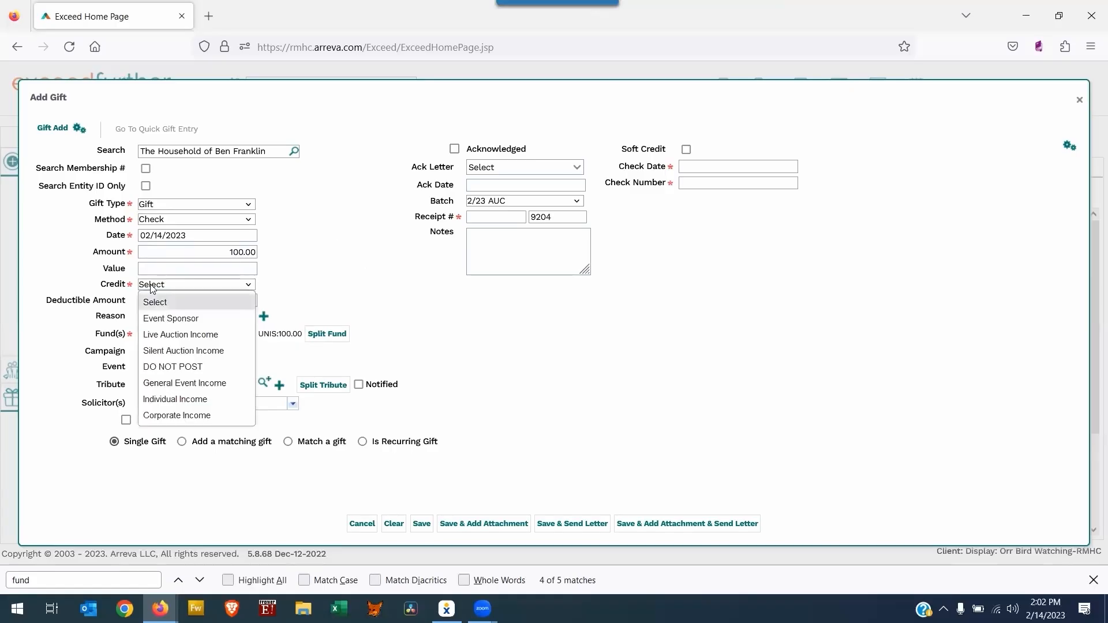
{"action": "left_click", "coordinate": [164, 350]}
{"action": "left_click", "coordinate": [159, 338]}
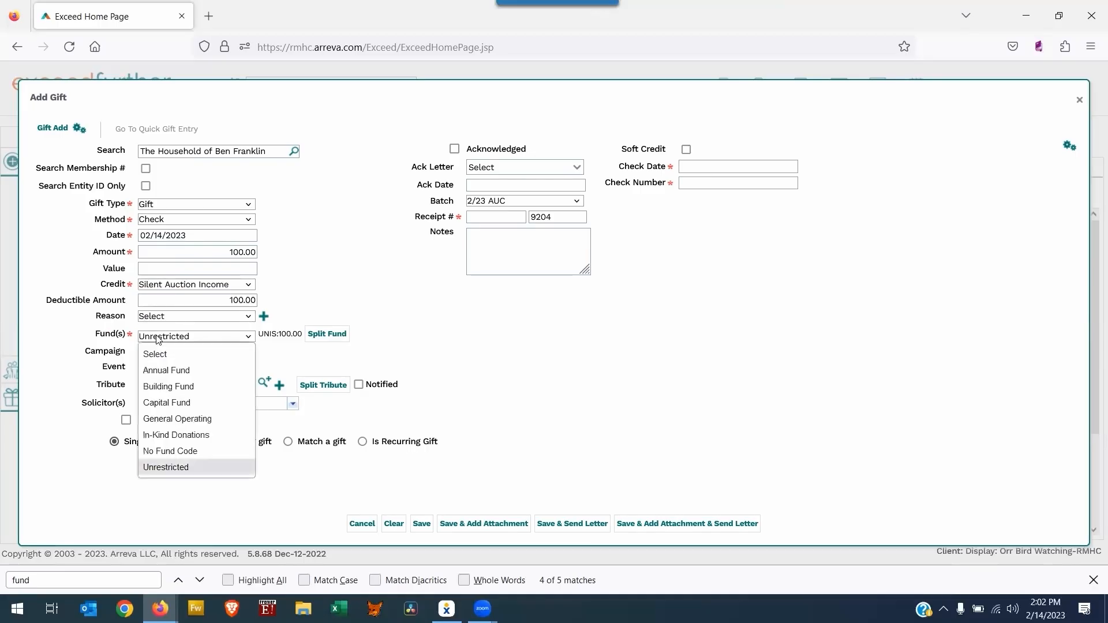
{"action": "left_click", "coordinate": [169, 403]}
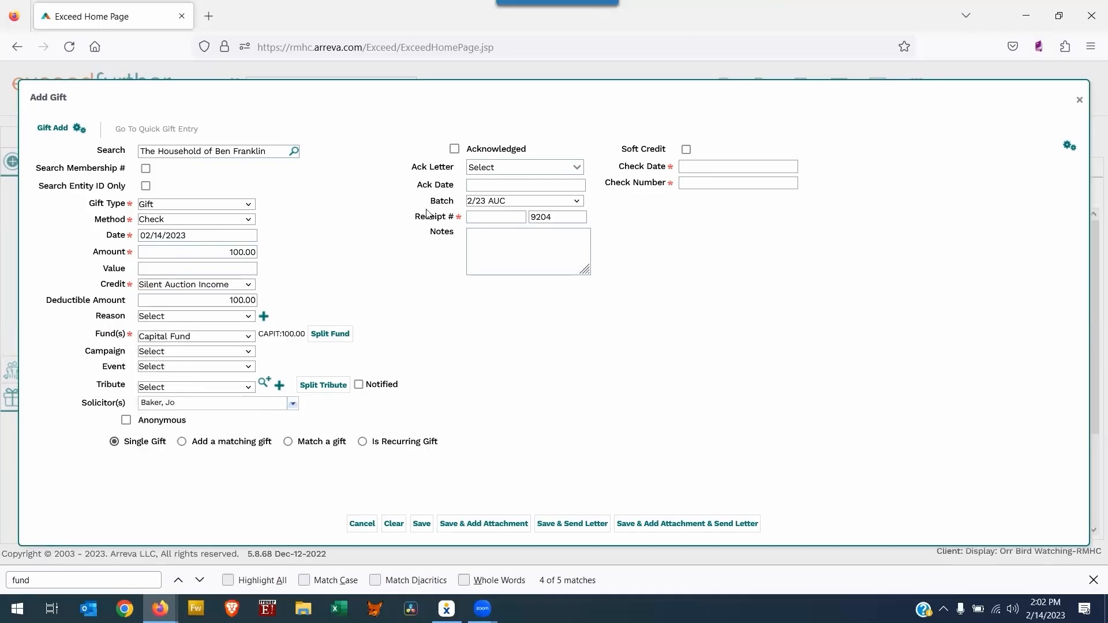
- Enter check date 02/12/2023 and check number 5555, and save the gift
{"action": "left_click", "coordinate": [730, 166]}
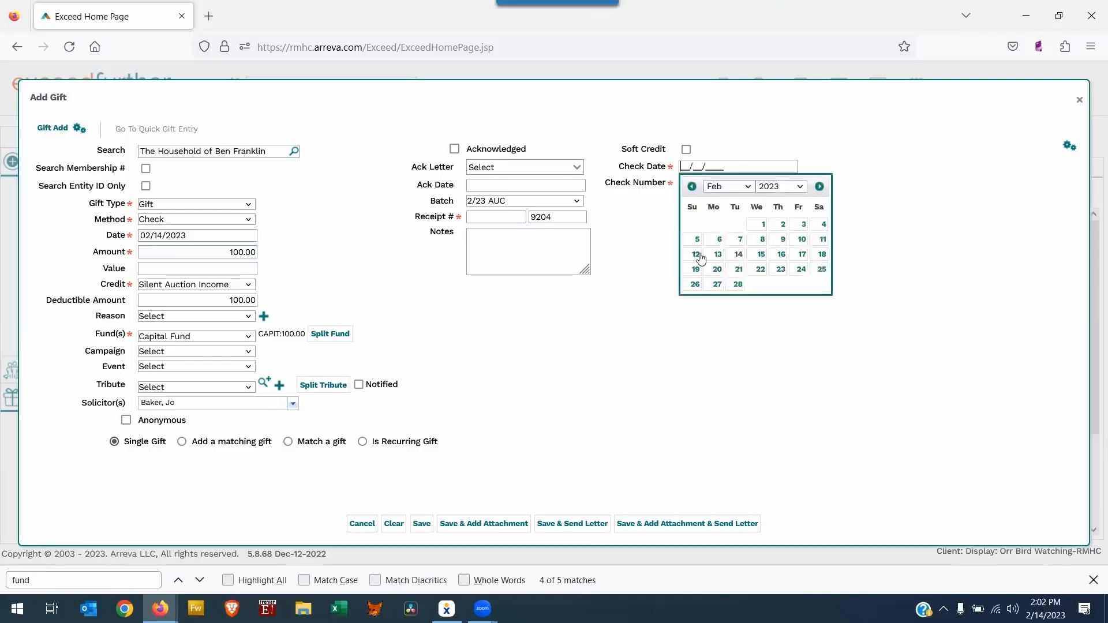
{"action": "left_click", "coordinate": [695, 252]}
{"action": "left_click", "coordinate": [708, 185]}
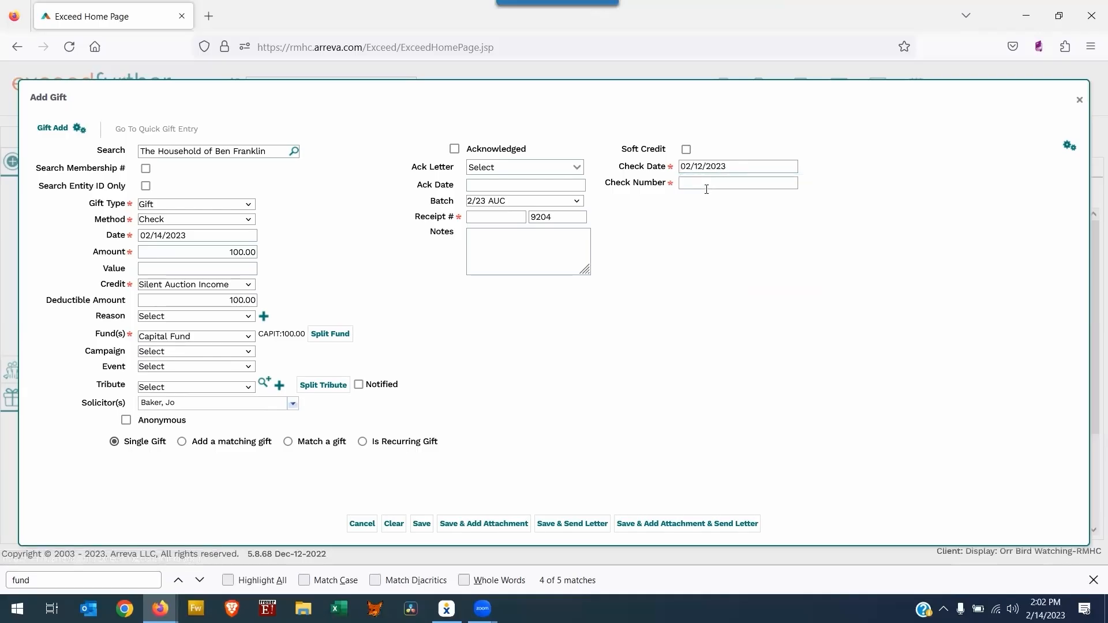
{"action": "type", "text": "5555"}
{"action": "left_click", "coordinate": [422, 524]}
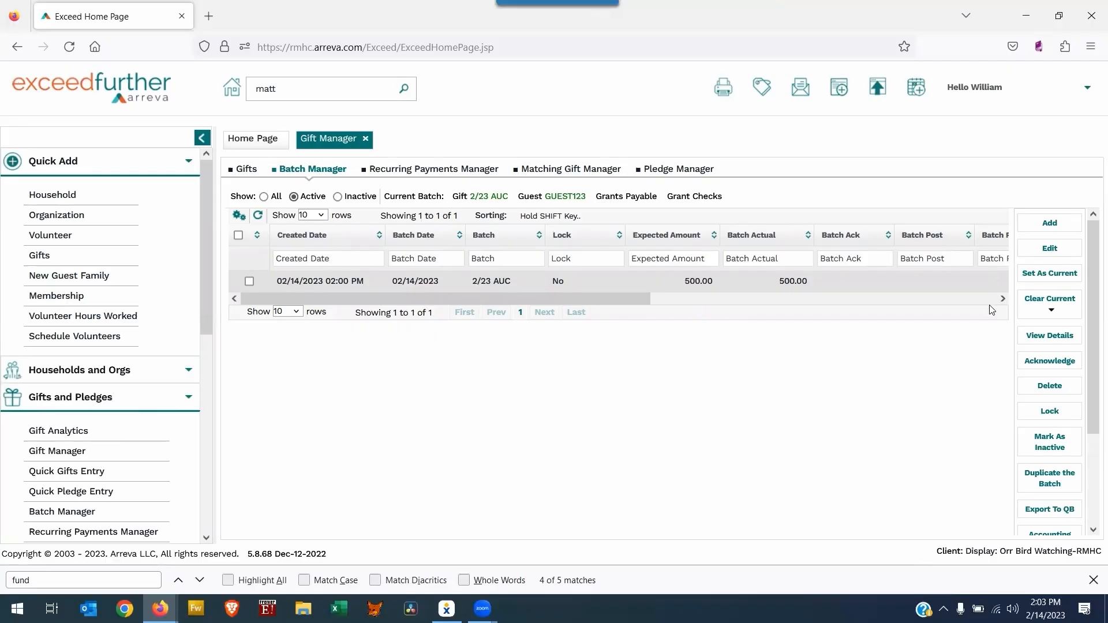
- Review the credit of each gift in the details of batch 2/23 AUC
{"action": "left_click", "coordinate": [1029, 340]}
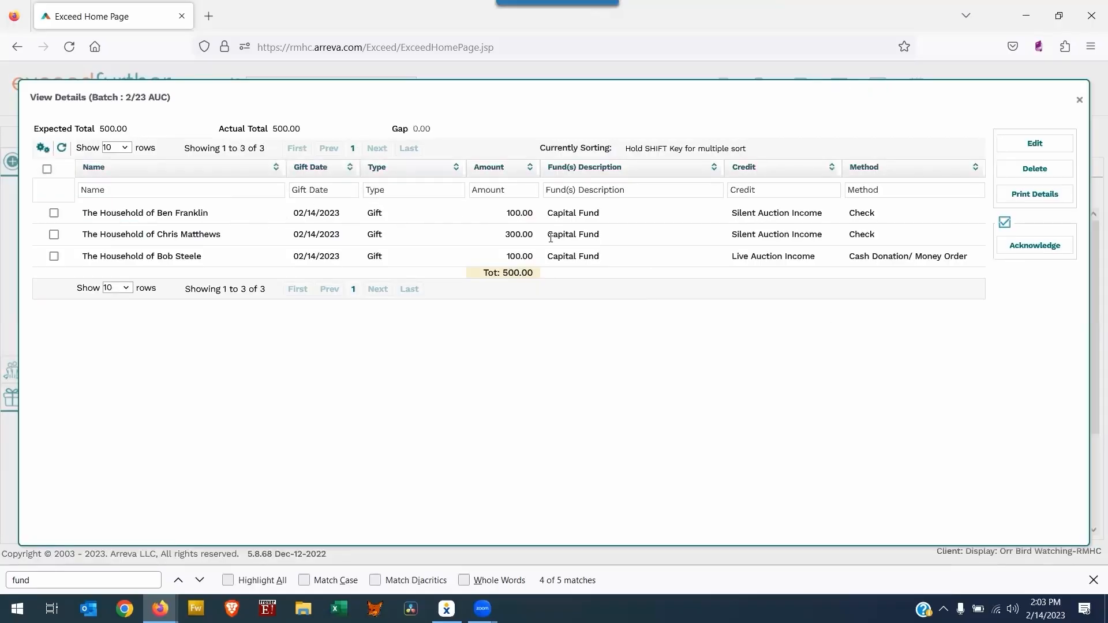
{"action": "left_click", "coordinate": [748, 256]}
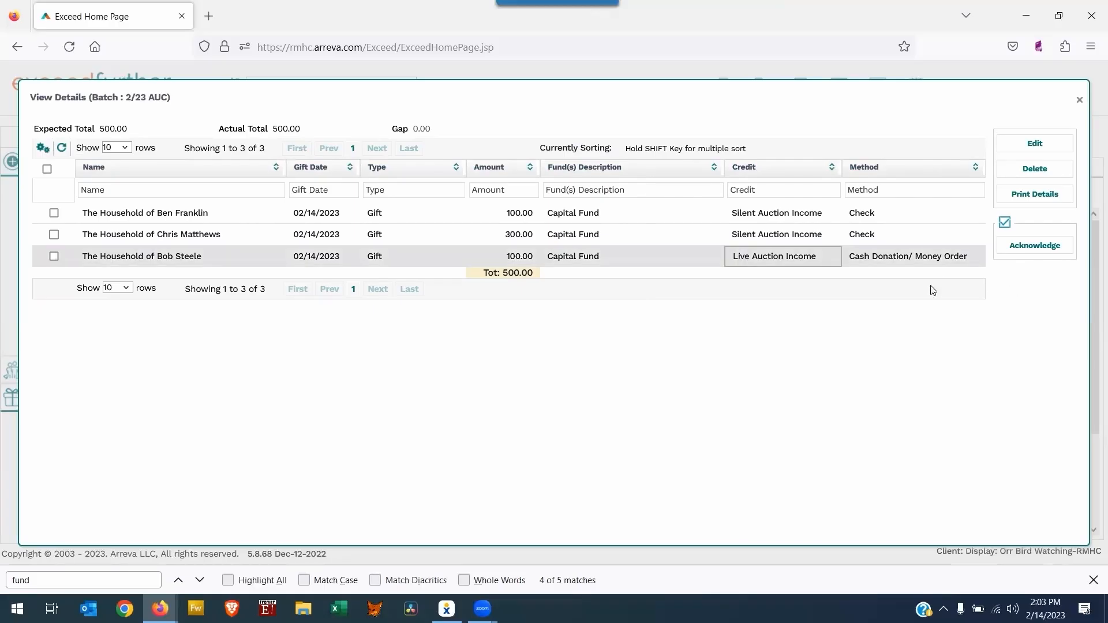
{"action": "left_click", "coordinate": [754, 234]}
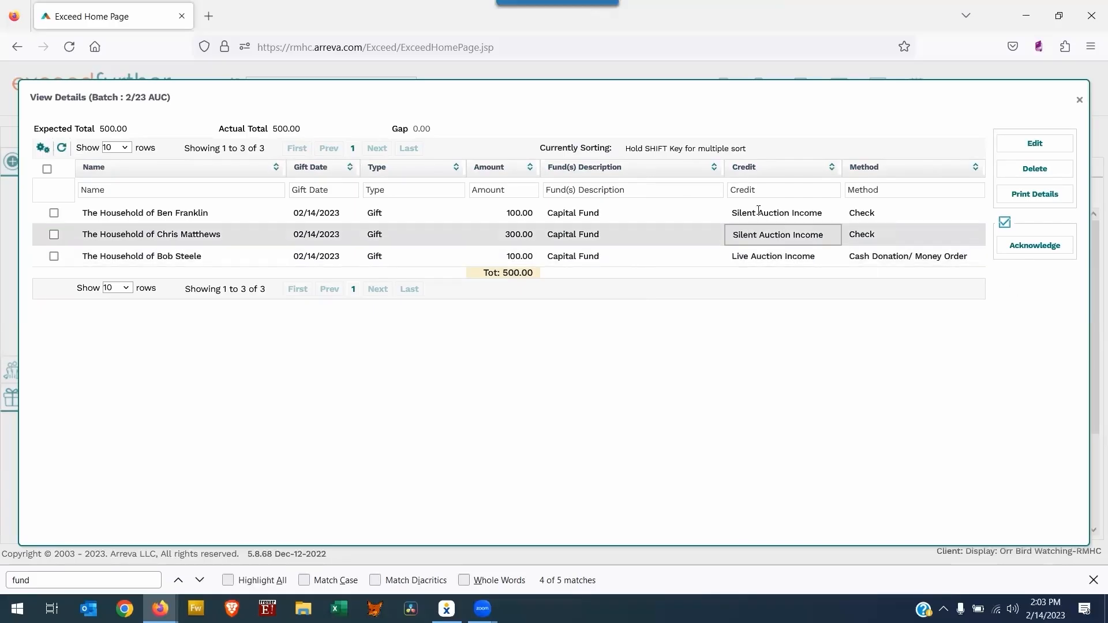
{"action": "left_click", "coordinate": [756, 210]}
{"action": "left_click", "coordinate": [756, 231]}
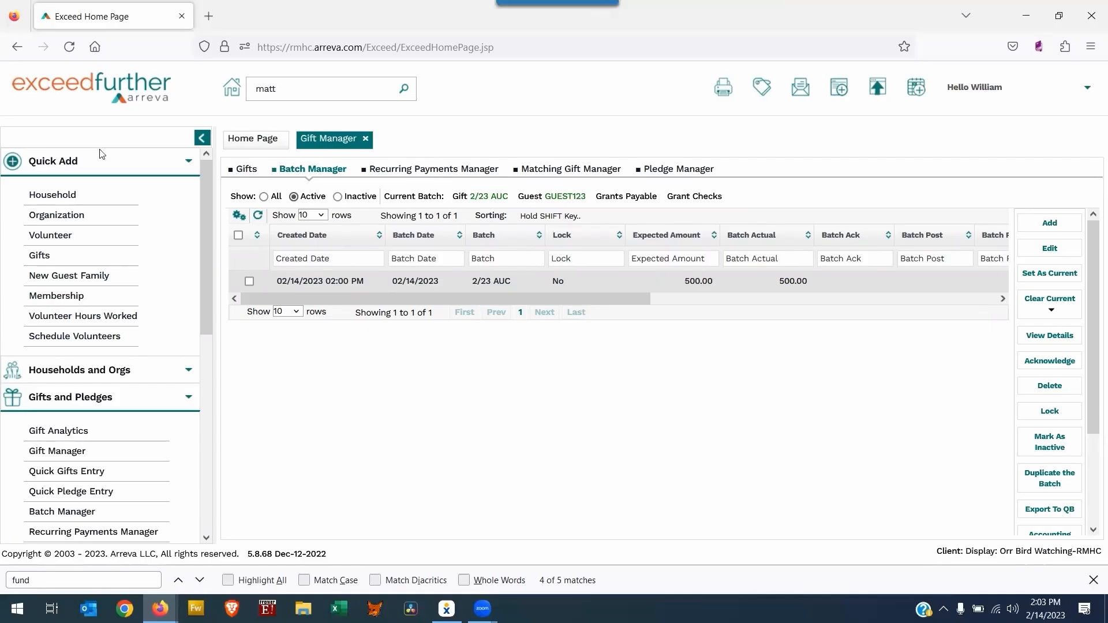
- Collapse the expanded navigation sections, open the QuickBooks interface and connect it to QuickBooks
{"action": "left_click", "coordinate": [81, 162]}
{"action": "left_click", "coordinate": [78, 215]}
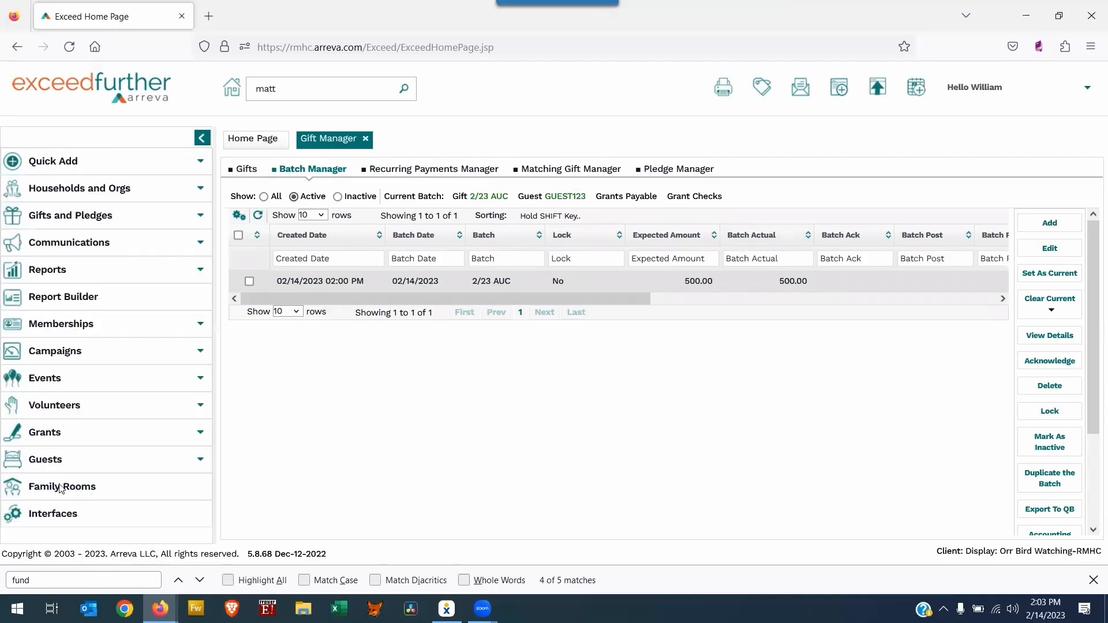
{"action": "left_click", "coordinate": [54, 515]}
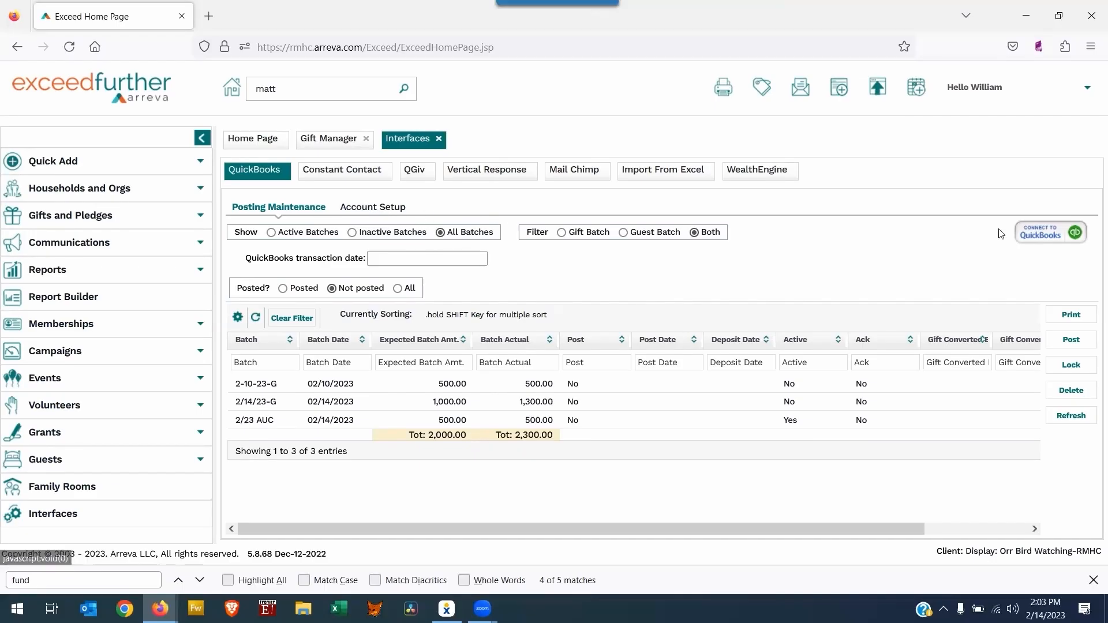
{"action": "left_click", "coordinate": [1039, 236]}
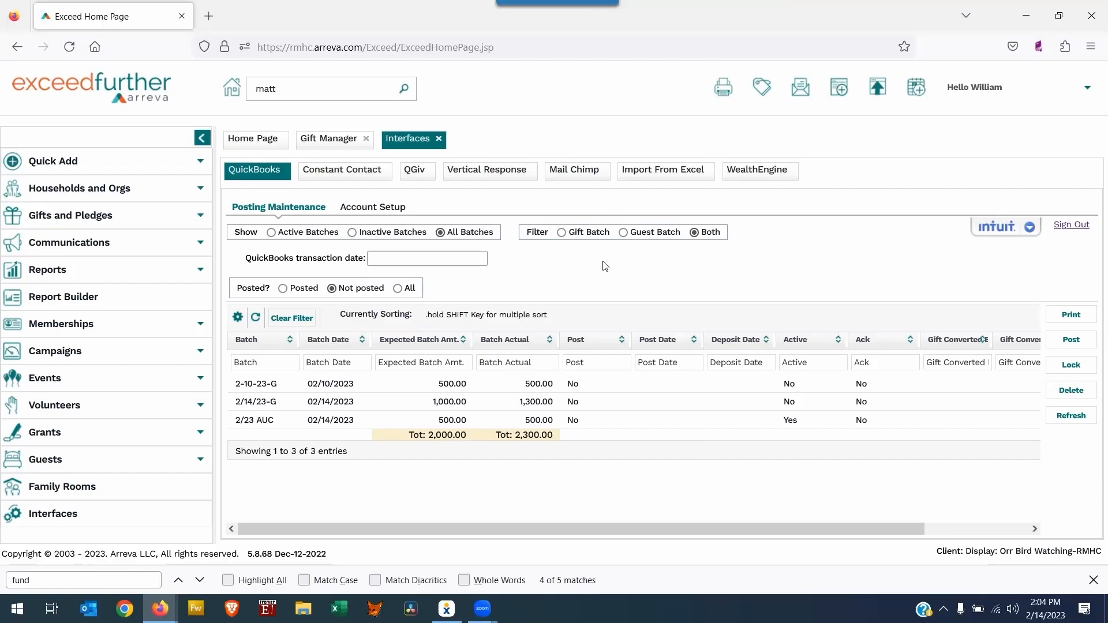
- Examine the QuickBooks account setup, from the posting options to the QuickBooks classes assigned to Funds/Programs
{"action": "left_click", "coordinate": [365, 208]}
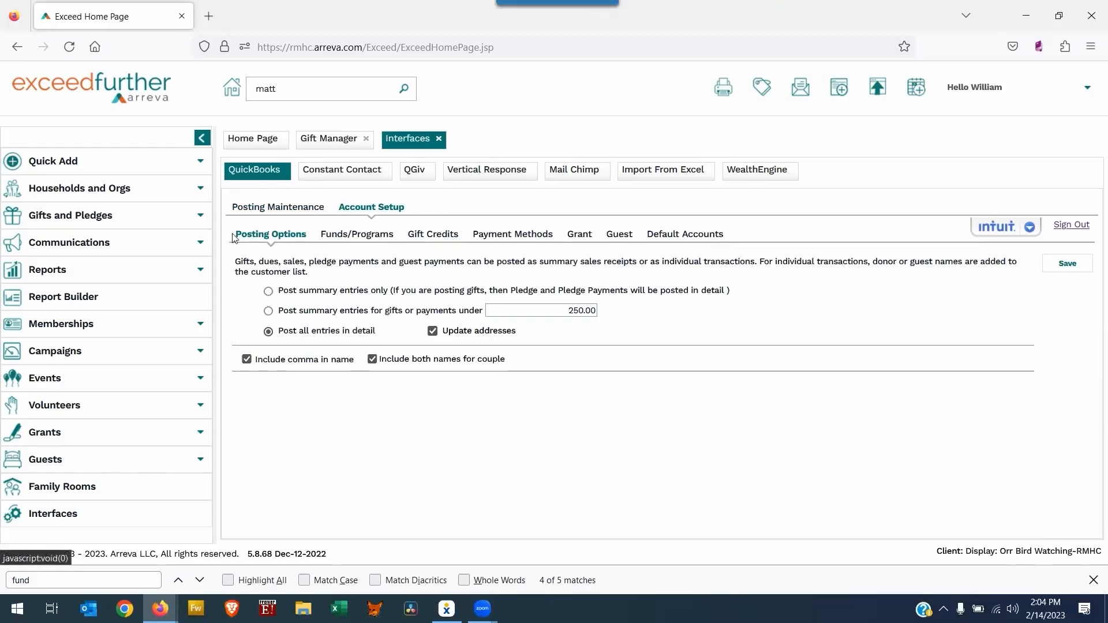
{"action": "left_click", "coordinate": [348, 236]}
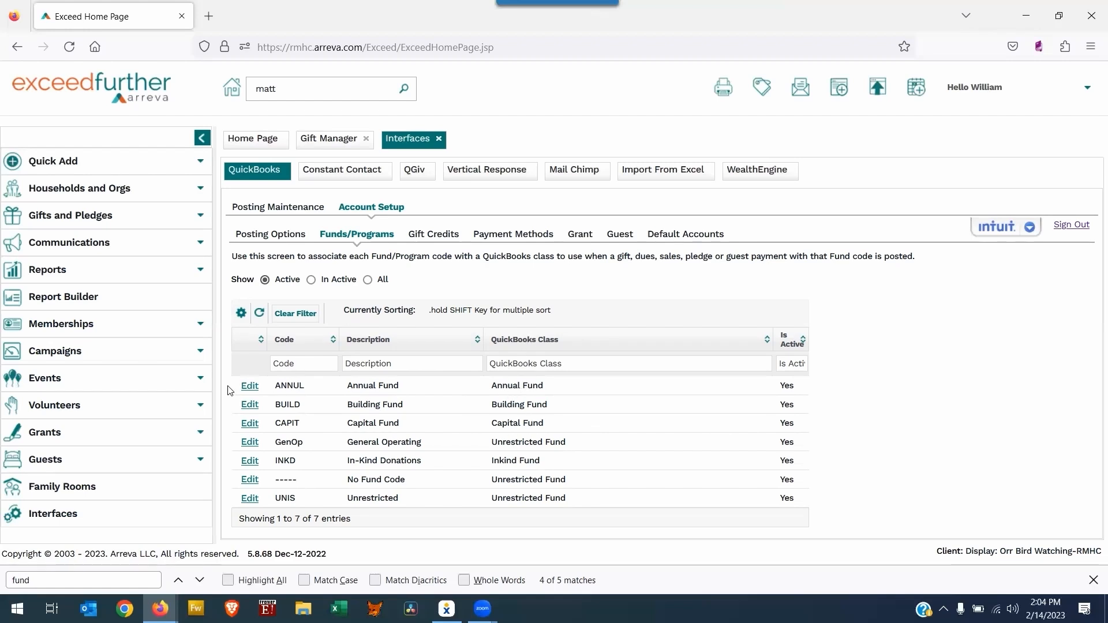
- Inspect the QuickBooks class choices for the ANNUL fund code, then close its editor without saving
{"action": "left_click", "coordinate": [250, 385]}
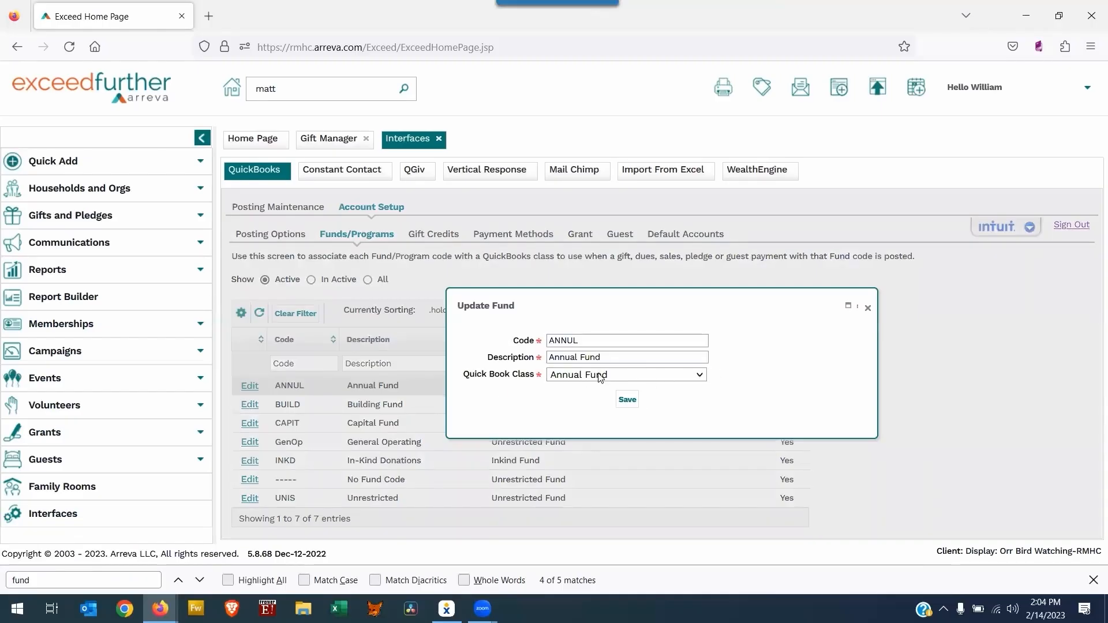
{"action": "left_click", "coordinate": [599, 375]}
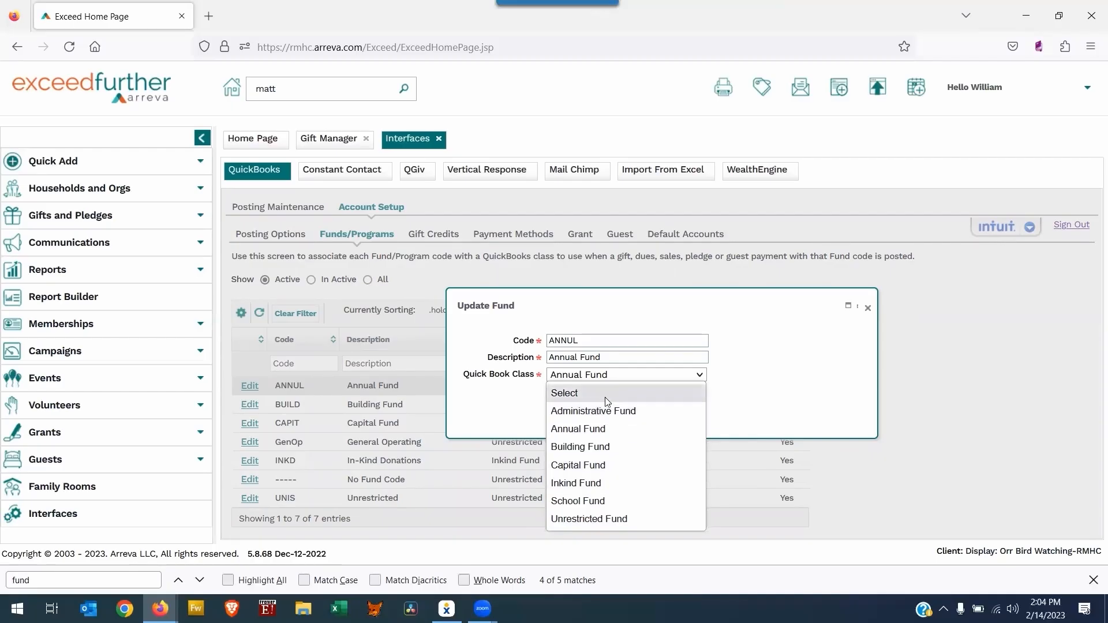
{"action": "left_click", "coordinate": [749, 370]}
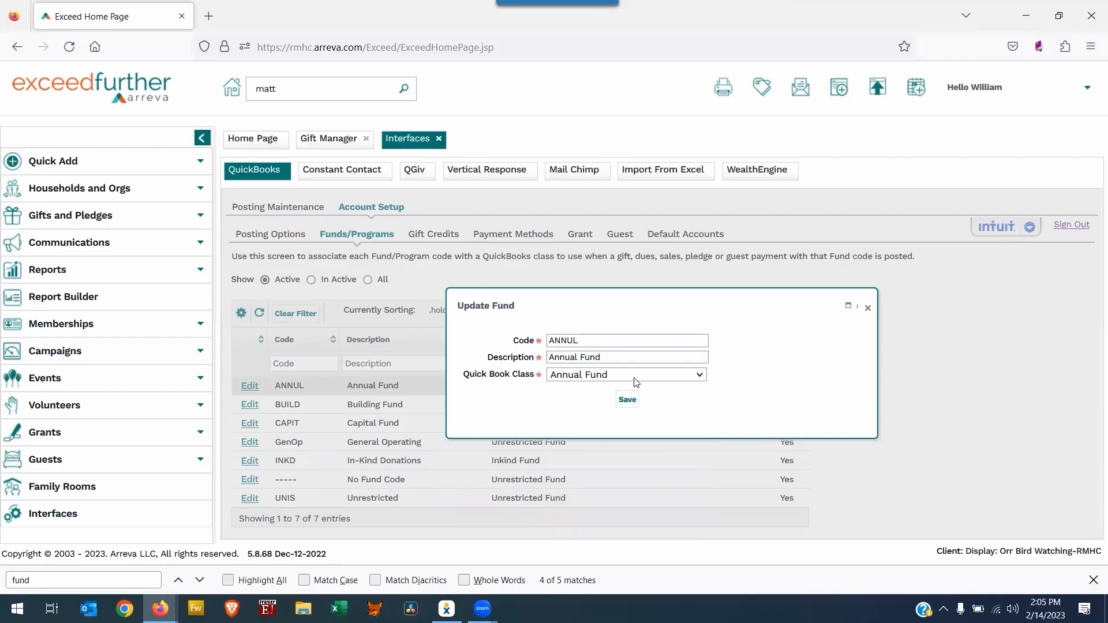
{"action": "left_click", "coordinate": [867, 308]}
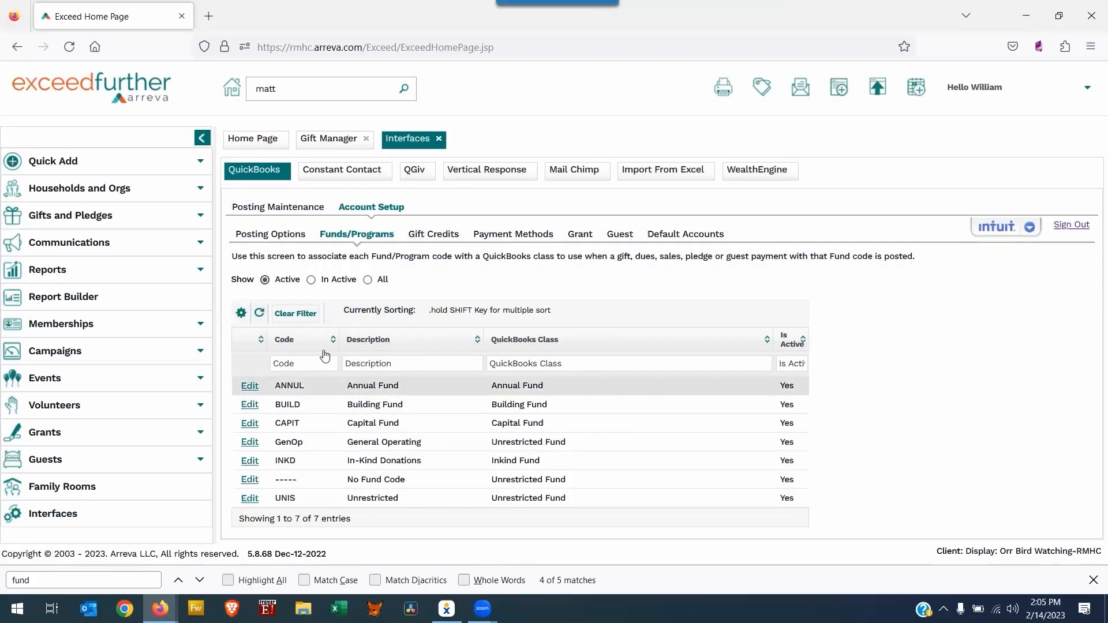
- Review the gift credit mappings and the QuickBooks item choices for the ESPONS code, leaving its editor without saving
{"action": "left_click", "coordinate": [428, 235]}
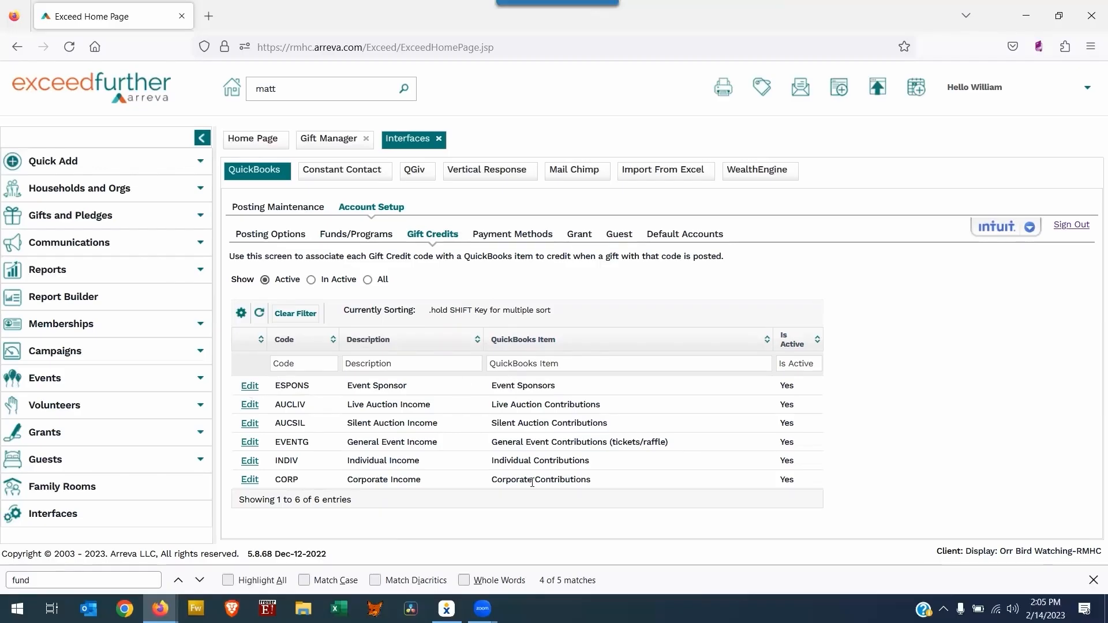
{"action": "left_click", "coordinate": [250, 386]}
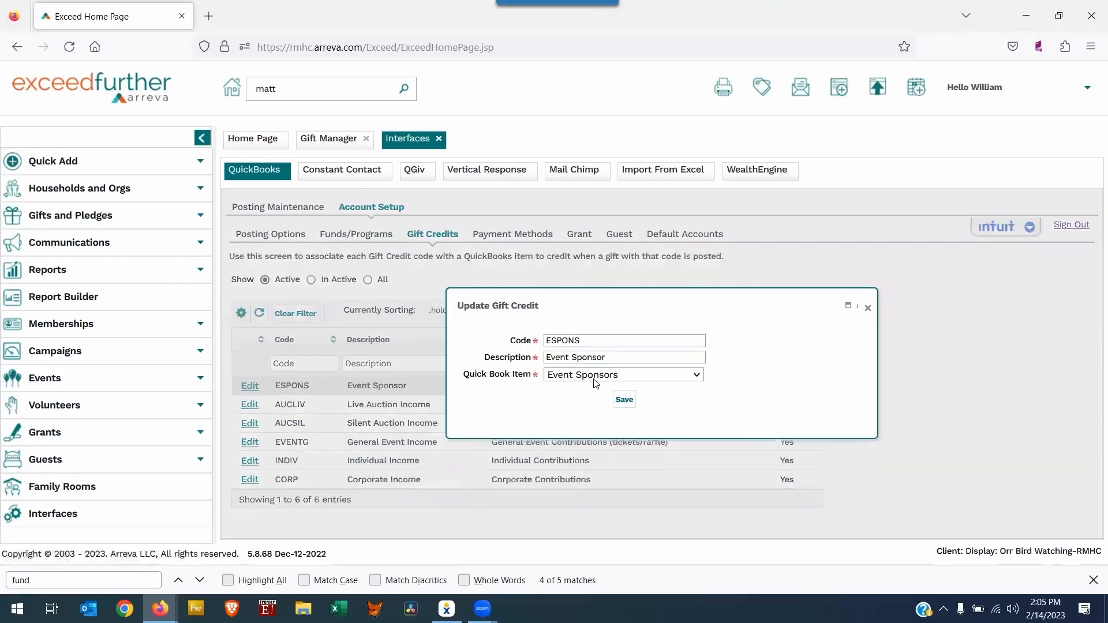
{"action": "left_click", "coordinate": [594, 377]}
{"action": "left_click", "coordinate": [520, 408]}
{"action": "left_click", "coordinate": [868, 307]}
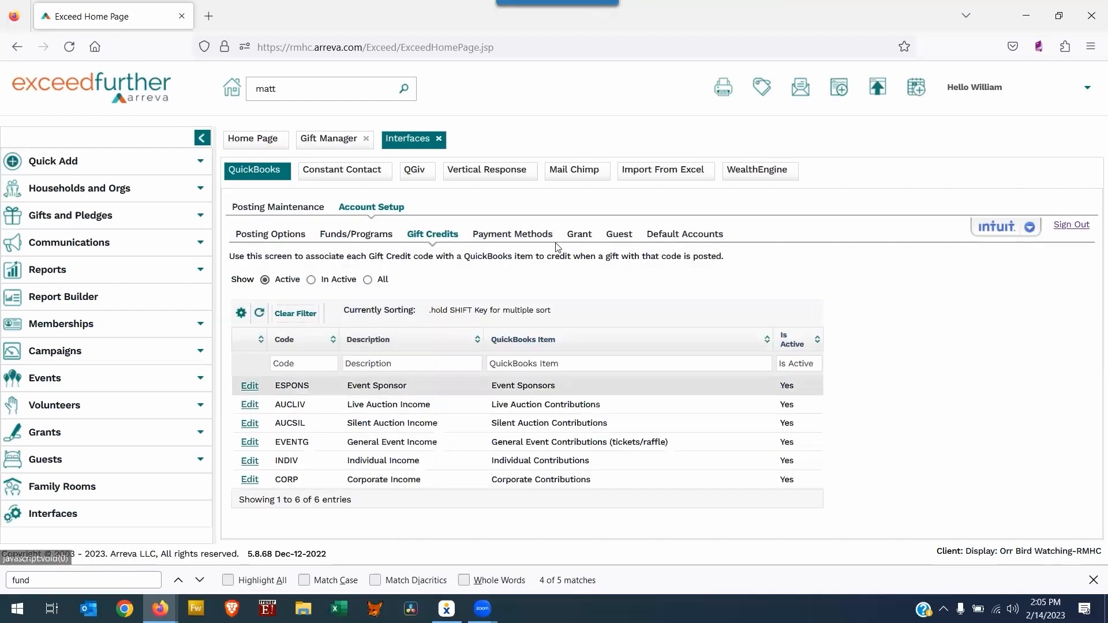
- Review the QuickBooks methods assigned to payment methods and the default accounts, including the Pledges Receivable Account
{"action": "left_click", "coordinate": [499, 236]}
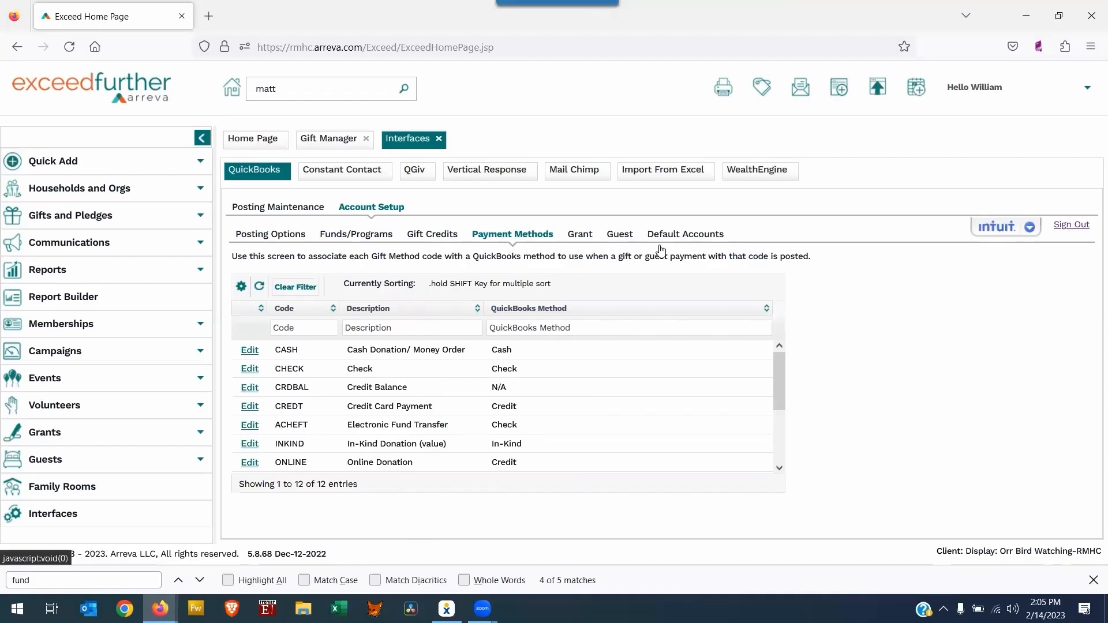
{"action": "left_click", "coordinate": [679, 236]}
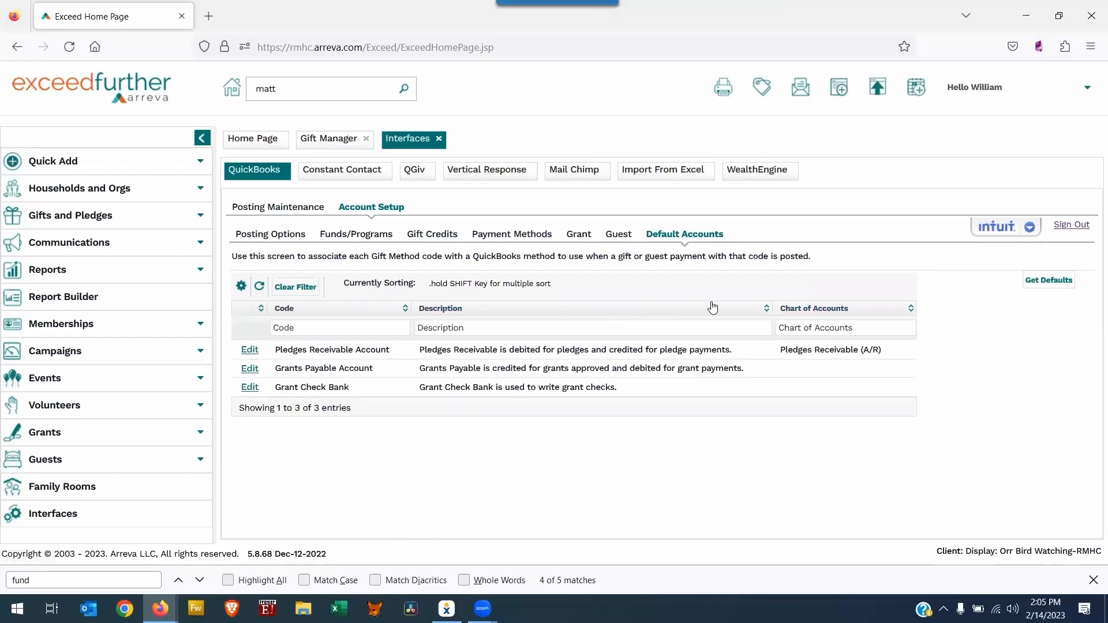
{"action": "left_click_drag", "start_coordinate": [275, 350], "coordinate": [388, 352]}
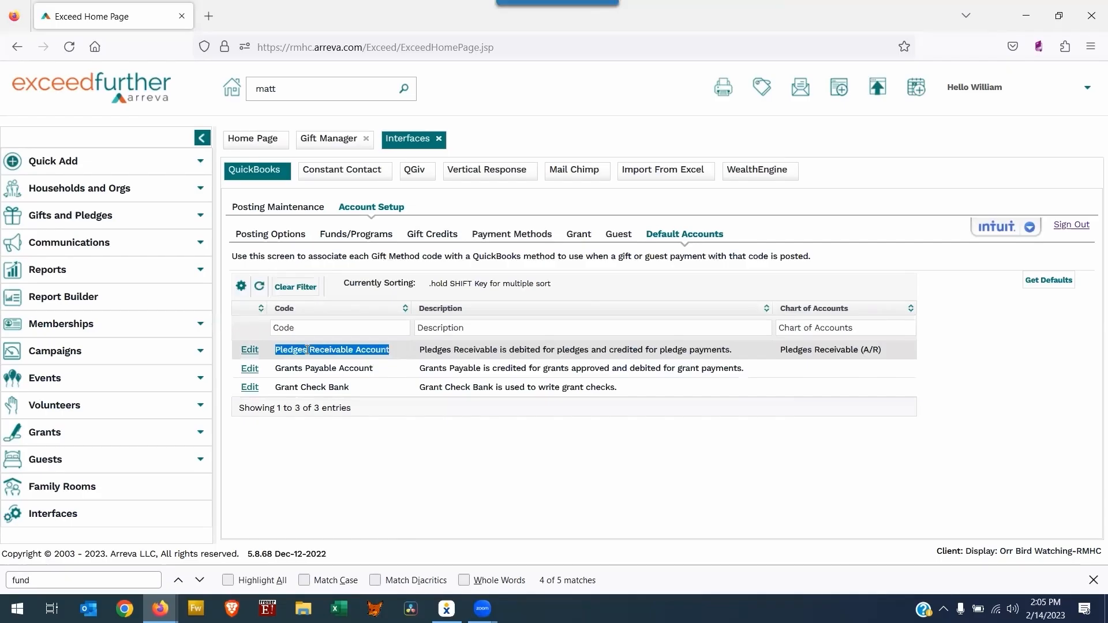
{"action": "left_click", "coordinate": [284, 350]}
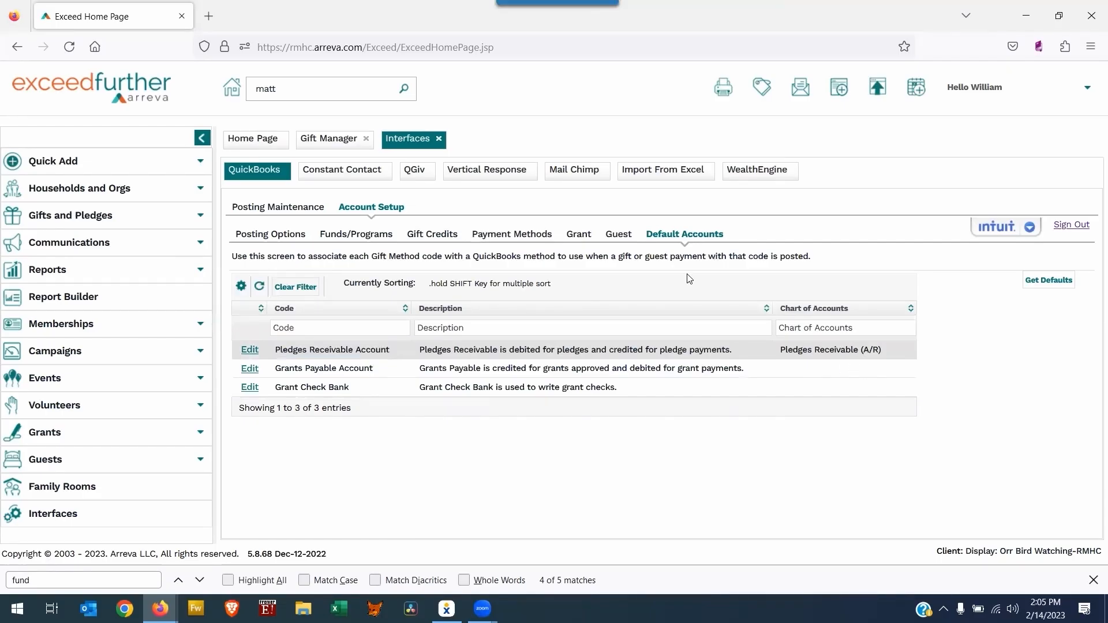
- Turn off the comma in names in the posting options, keep both names for couples included, and save
{"action": "left_click", "coordinate": [270, 236]}
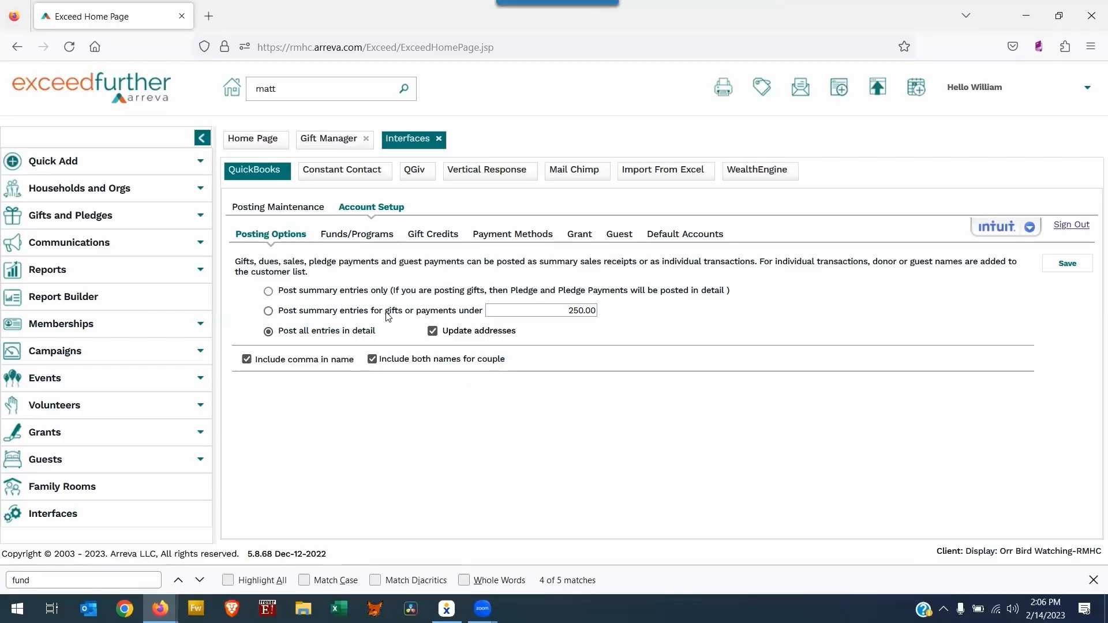
{"action": "left_click_drag", "start_coordinate": [604, 306], "coordinate": [613, 306]}
{"action": "left_click", "coordinate": [631, 304]}
{"action": "left_click", "coordinate": [246, 360]}
{"action": "left_click", "coordinate": [372, 358]}
{"action": "left_click", "coordinate": [1067, 266]}
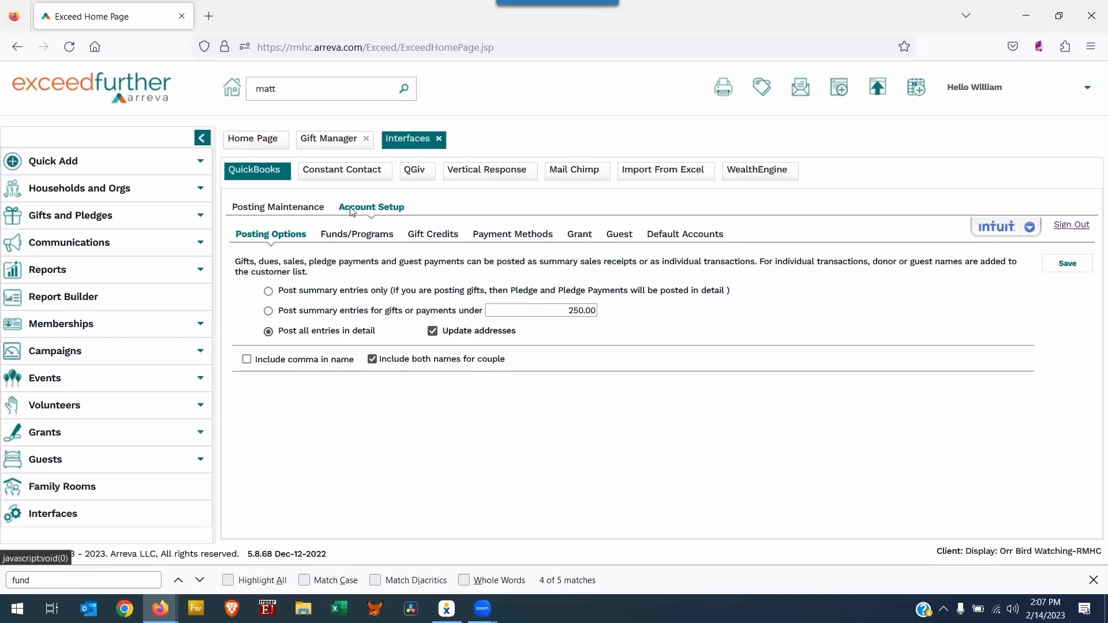
- Show only active batches in posting maintenance and select batch 2/23 AUC
{"action": "left_click", "coordinate": [363, 236]}
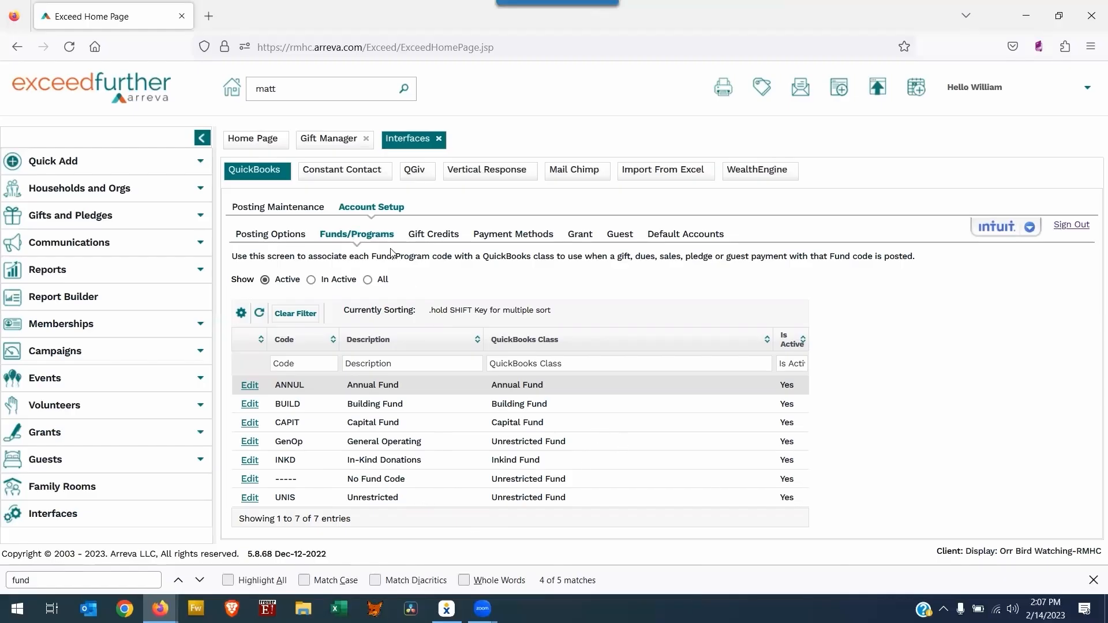
{"action": "left_click", "coordinate": [272, 209]}
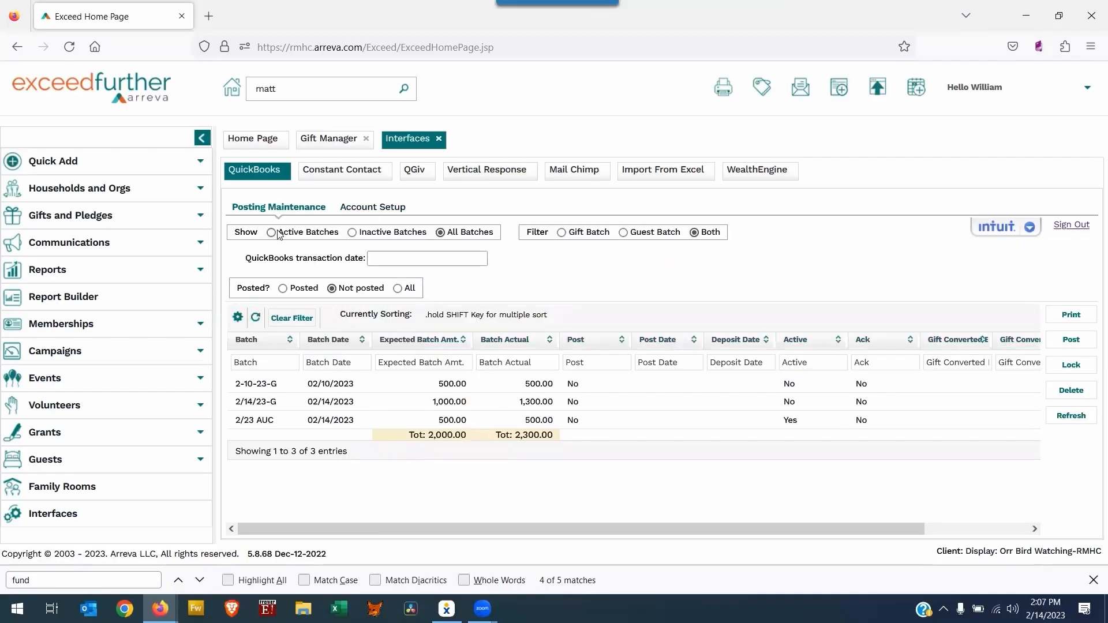
{"action": "left_click", "coordinate": [271, 233]}
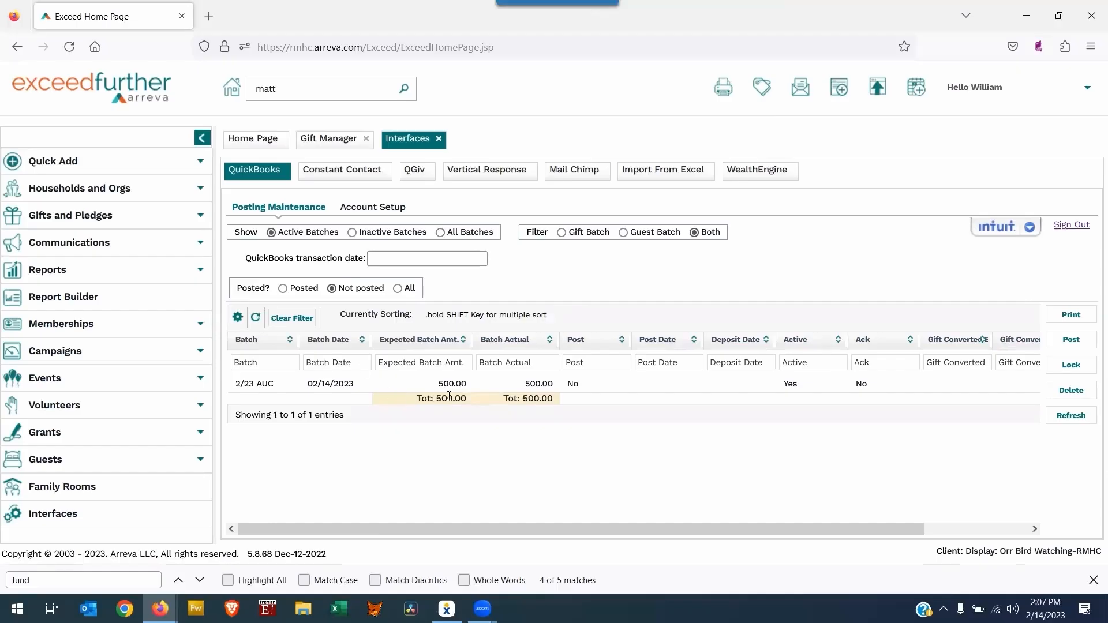
{"action": "left_click", "coordinate": [250, 382]}
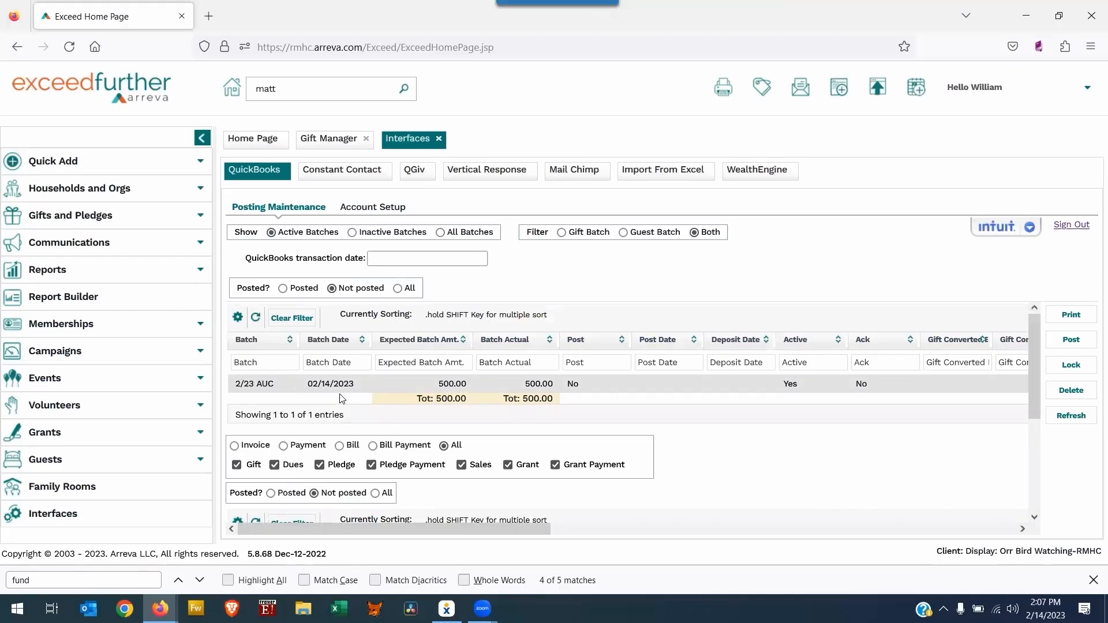
- Set the QuickBooks transaction date to 02/14/2023 and review the gifts in the selected batch
{"action": "left_click", "coordinate": [370, 255]}
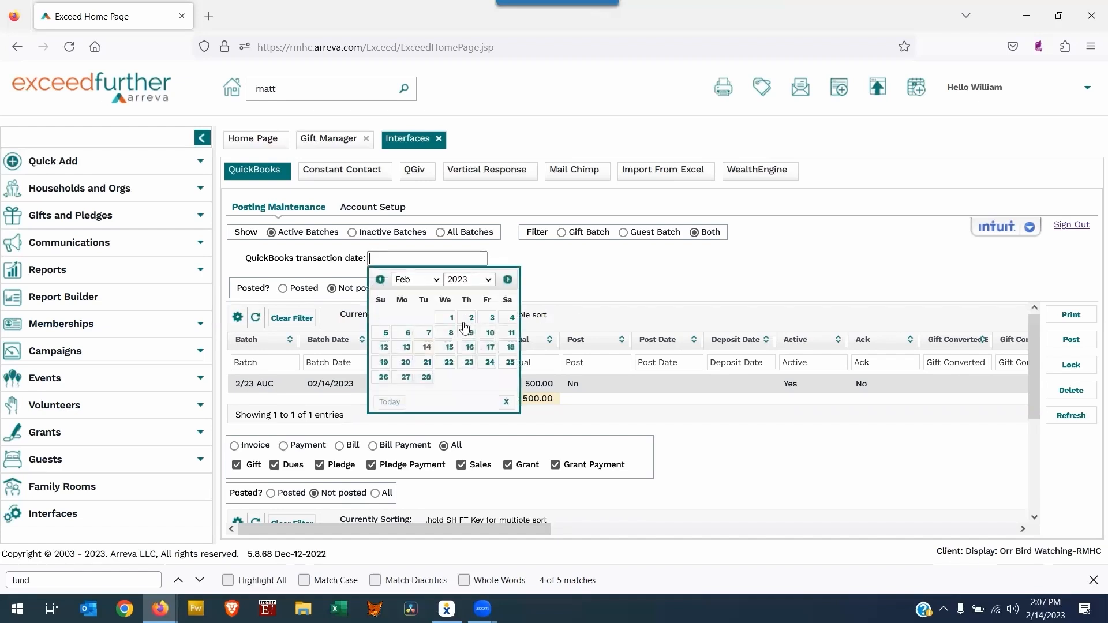
{"action": "left_click", "coordinate": [427, 347]}
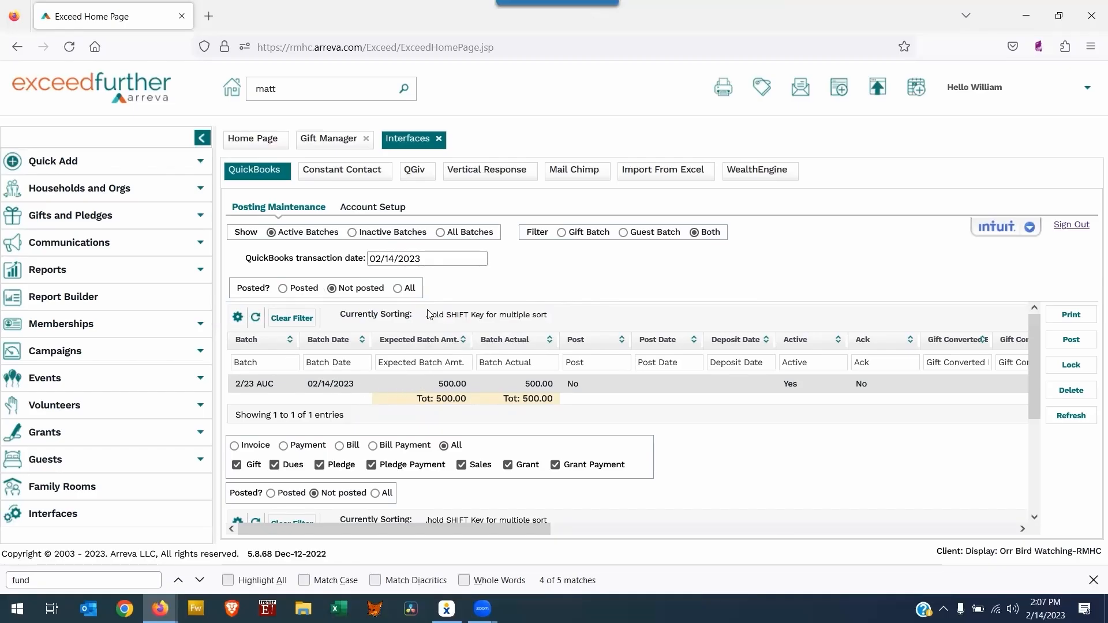
{"action": "scroll", "coordinate": [459, 396], "scroll_direction": "down", "scroll_amount": 3}
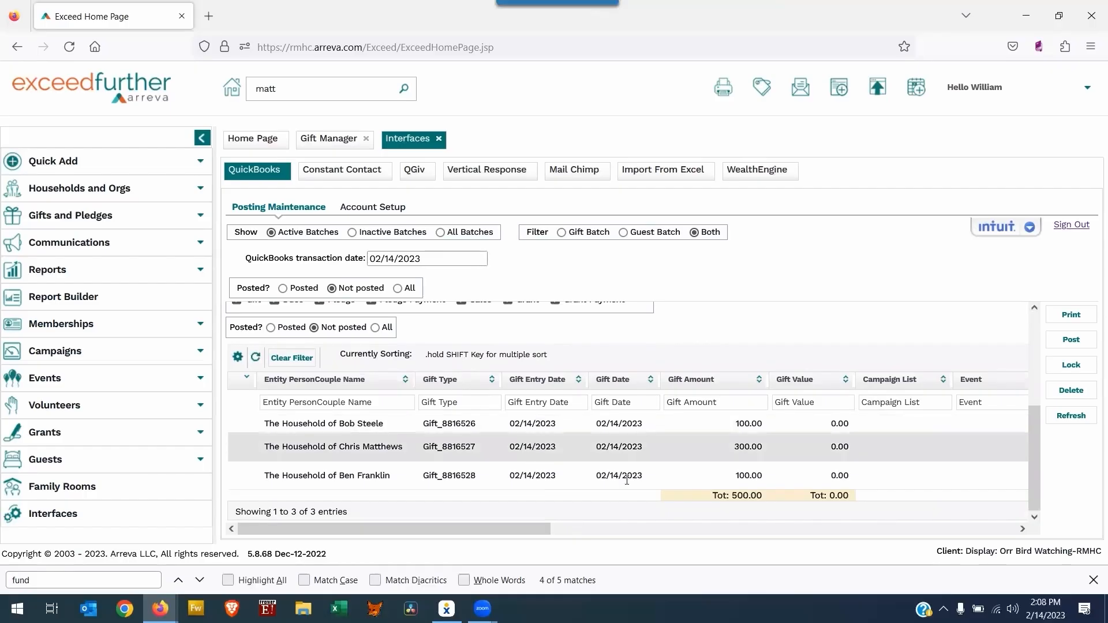
{"action": "scroll", "coordinate": [476, 409], "scroll_direction": "up", "scroll_amount": 3}
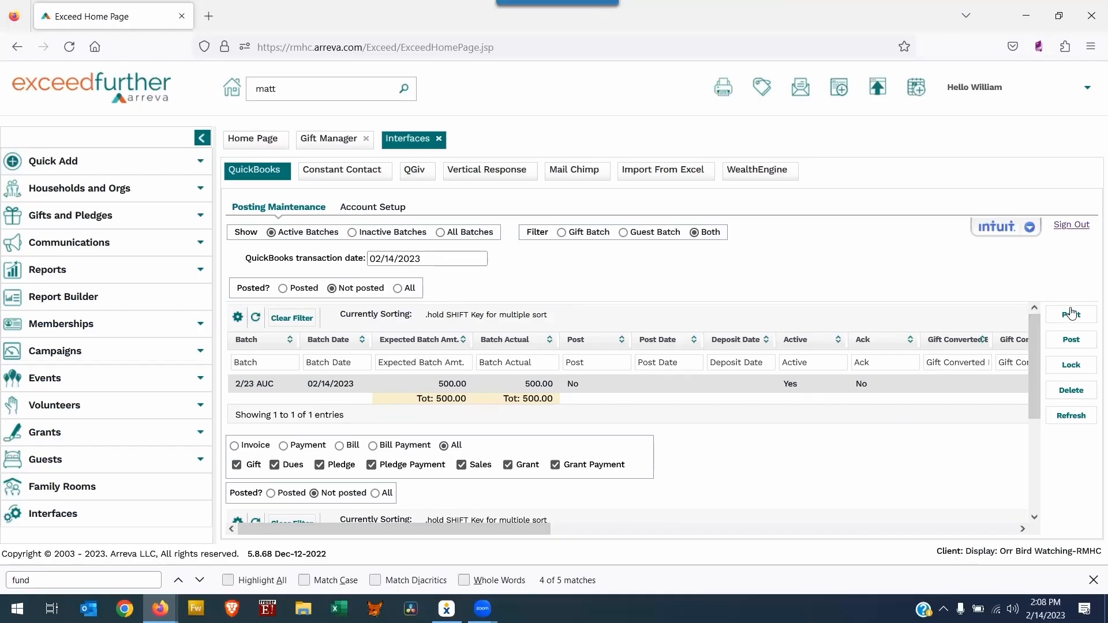
- Post batch 2/23 AUC to QuickBooks and close the posting summary
{"action": "left_click", "coordinate": [1071, 341]}
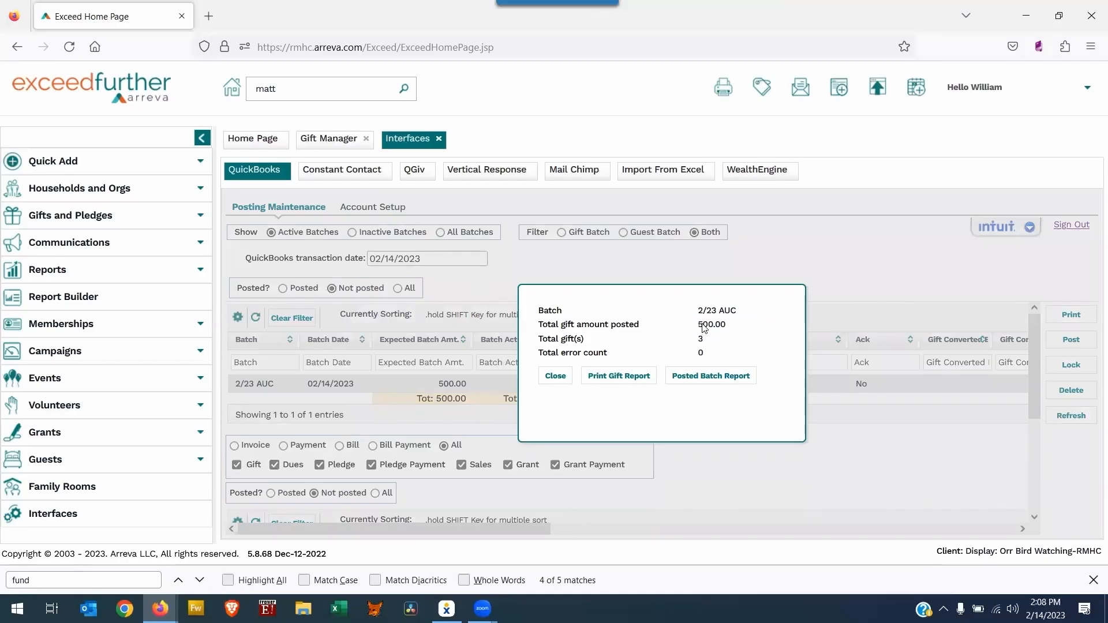
{"action": "left_click_drag", "start_coordinate": [700, 325], "coordinate": [725, 323]}
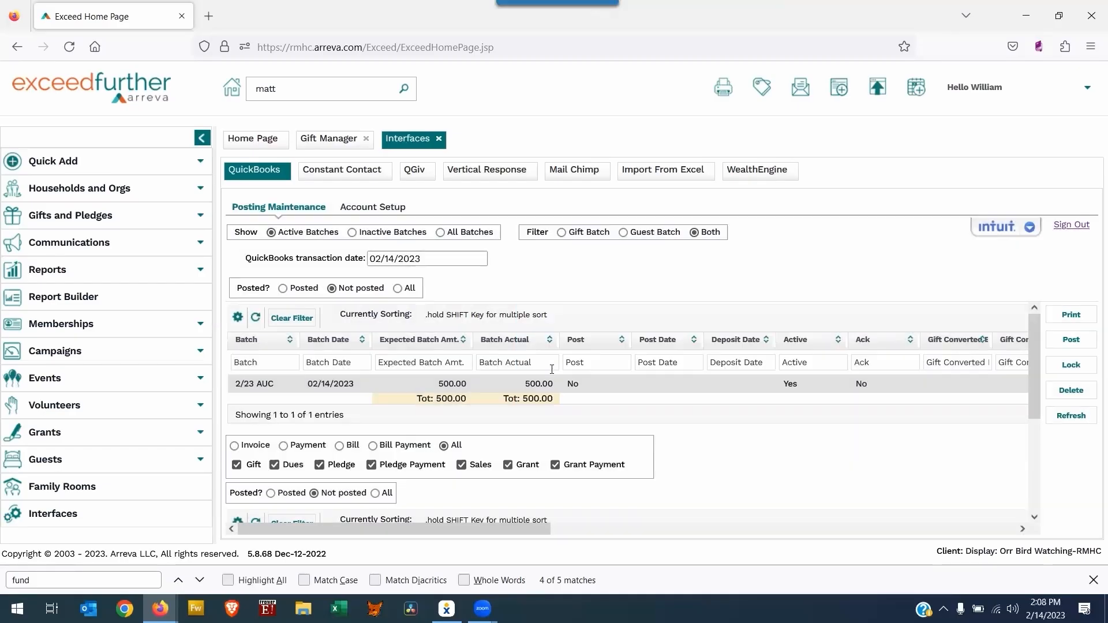
{"action": "left_click", "coordinate": [553, 376]}
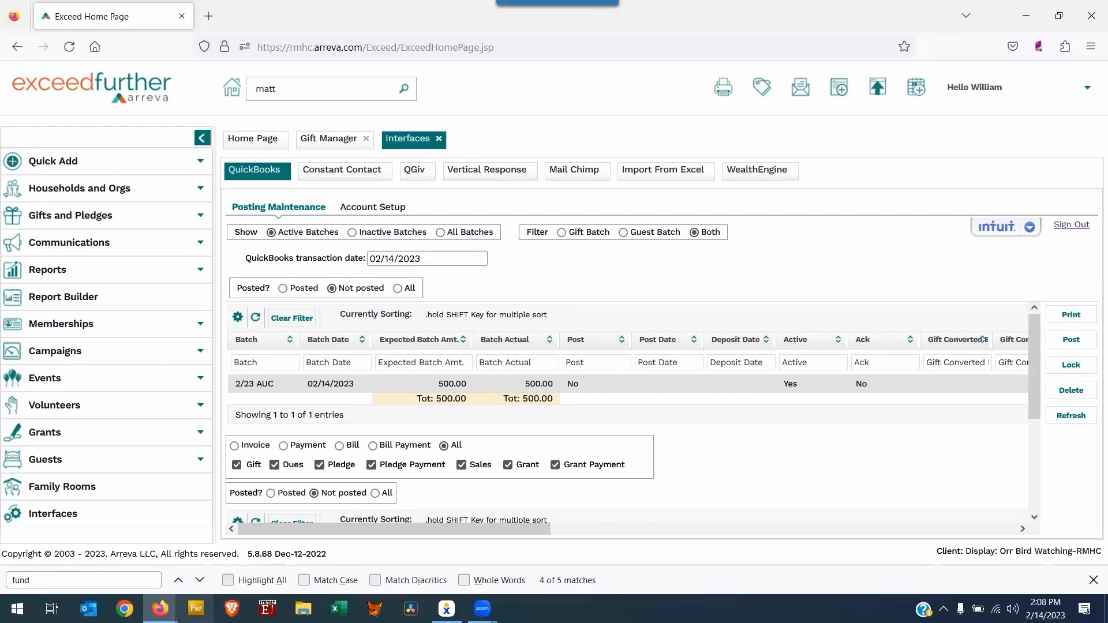
- Switch to the QuickBooks Online window, maximize it, and open the 1030 Undeposited Funds register from the chart of accounts
{"action": "mouse_move", "coordinate": [160, 609]}
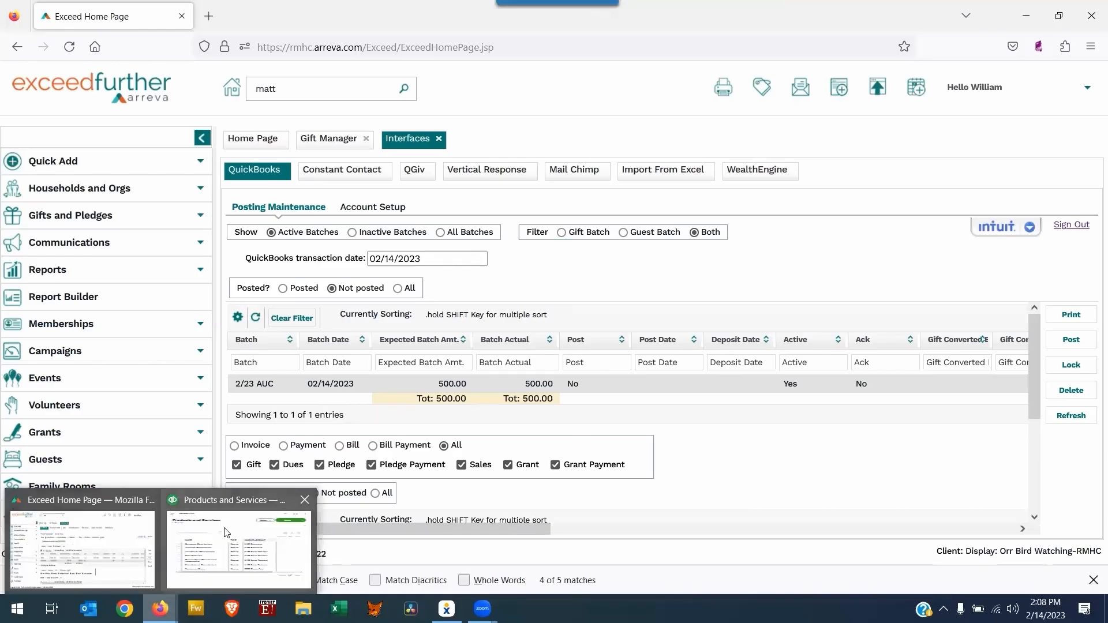
{"action": "left_click", "coordinate": [234, 501]}
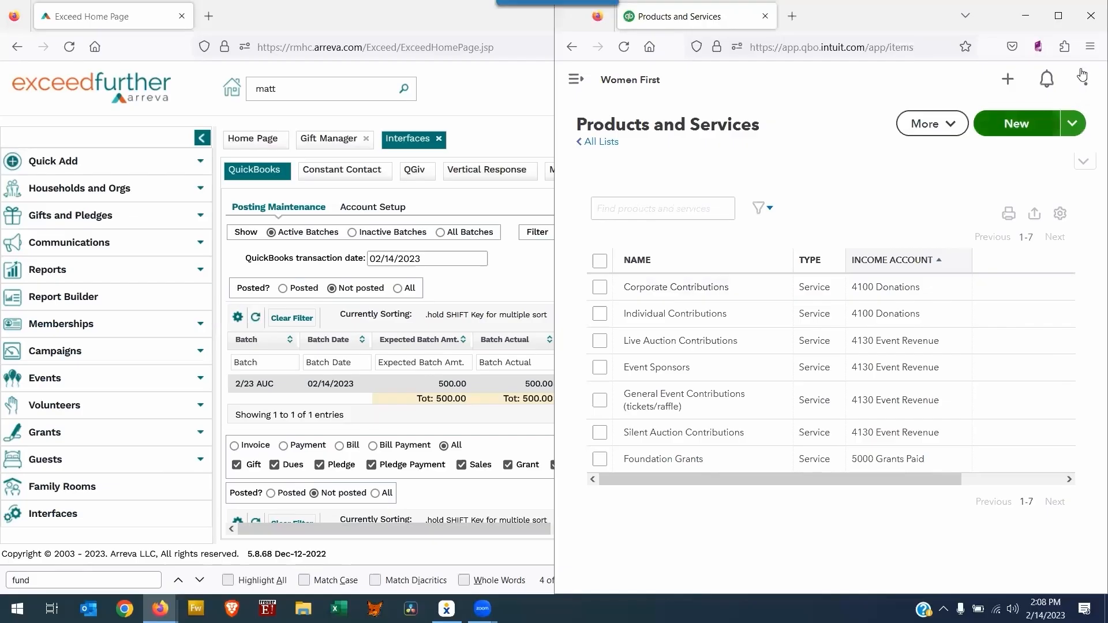
{"action": "left_click", "coordinate": [1058, 15]}
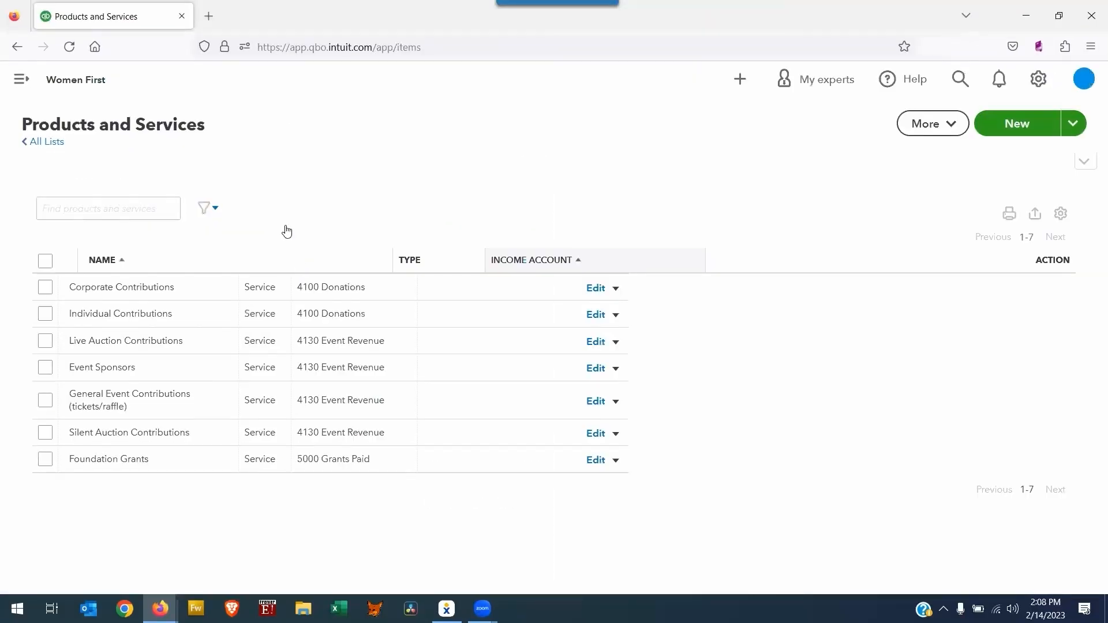
{"action": "left_click", "coordinate": [1039, 79]}
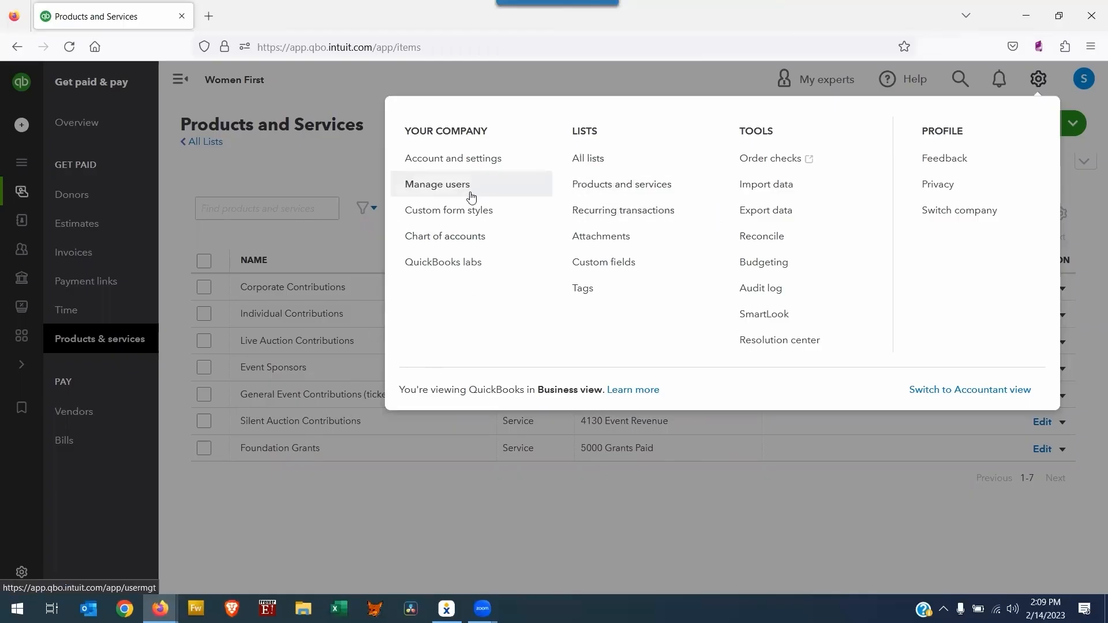
{"action": "left_click", "coordinate": [445, 238]}
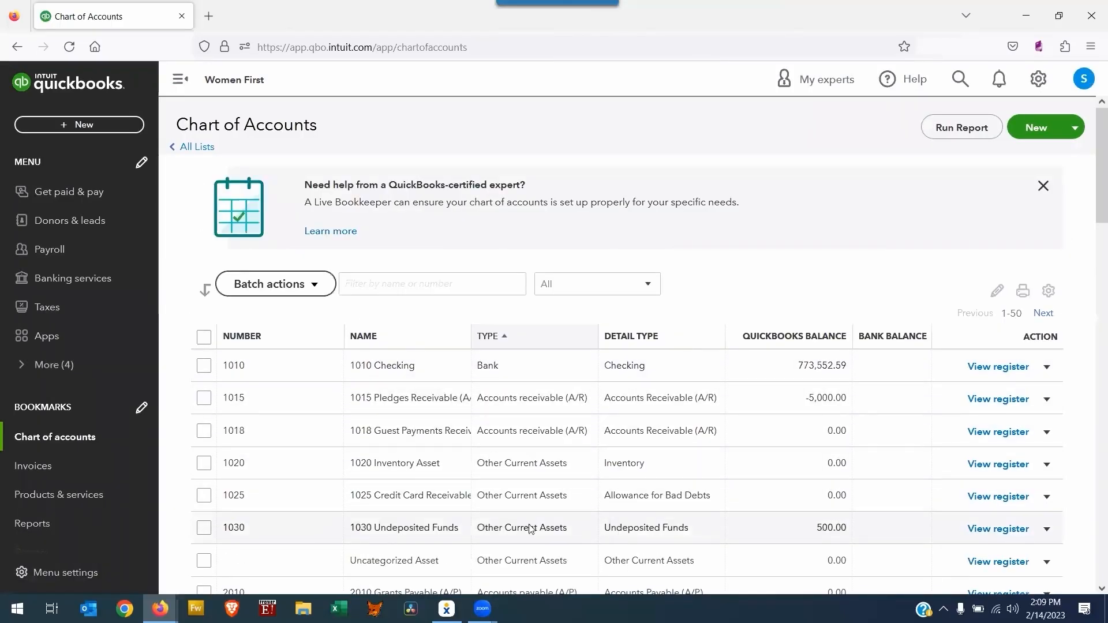
{"action": "scroll", "coordinate": [671, 455], "scroll_direction": "down", "scroll_amount": 1}
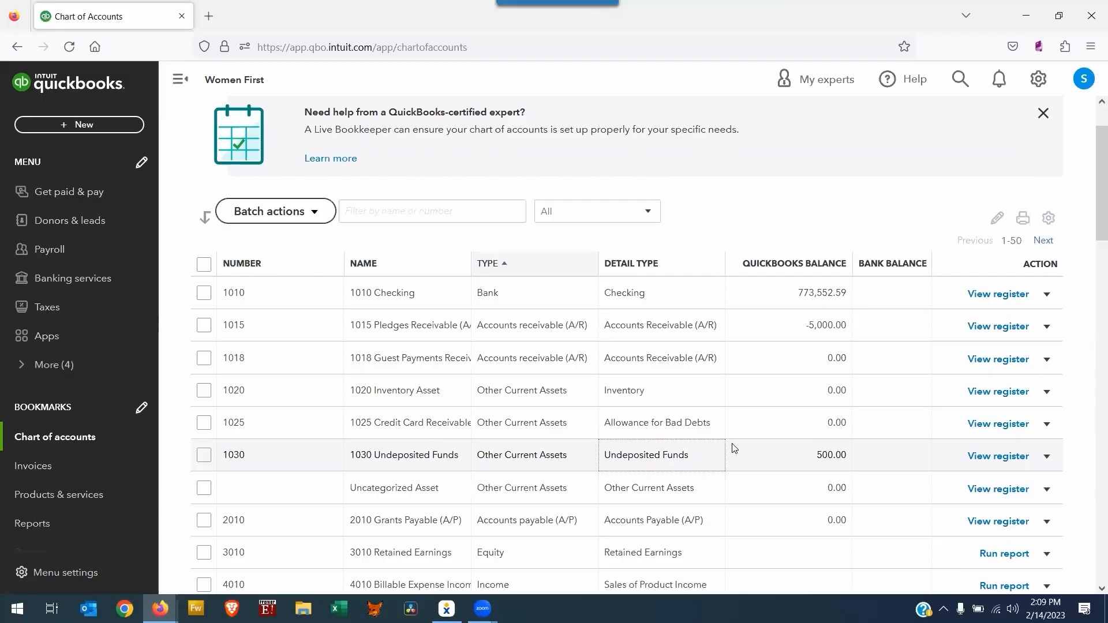
{"action": "left_click", "coordinate": [992, 459]}
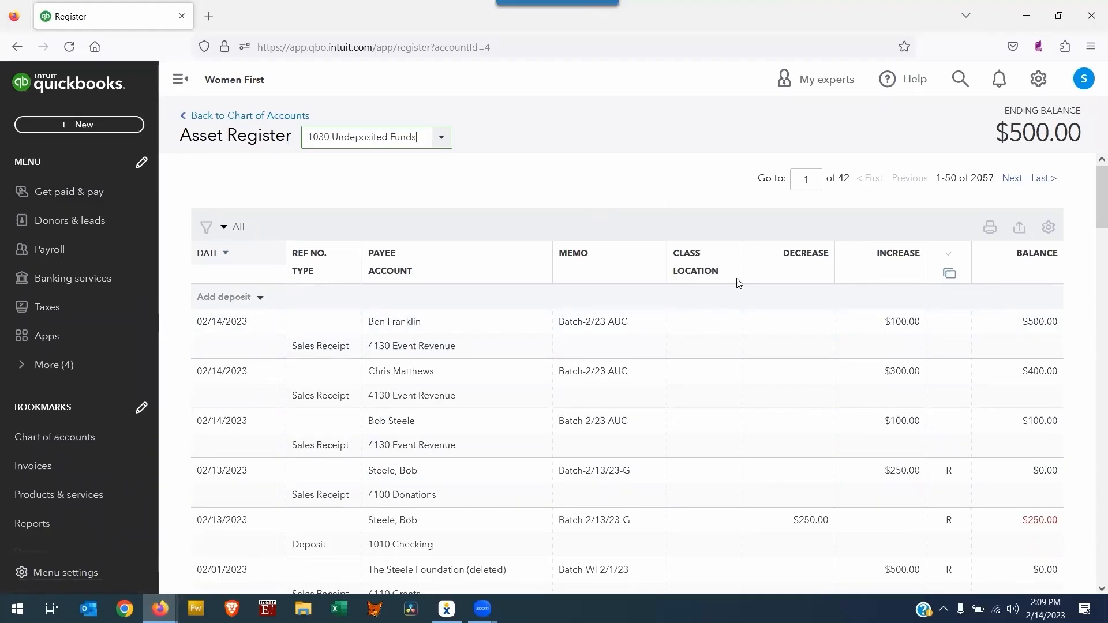
- Start a new bank deposit and keep 1010 Checking as the account receiving it
{"action": "left_click", "coordinate": [81, 125]}
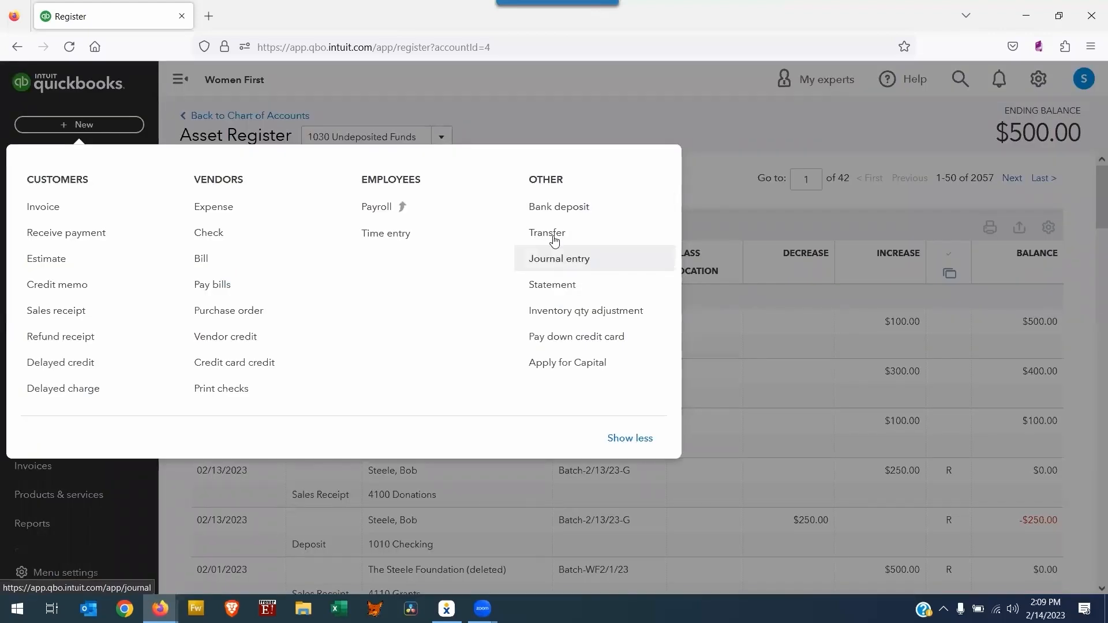
{"action": "left_click", "coordinate": [548, 209]}
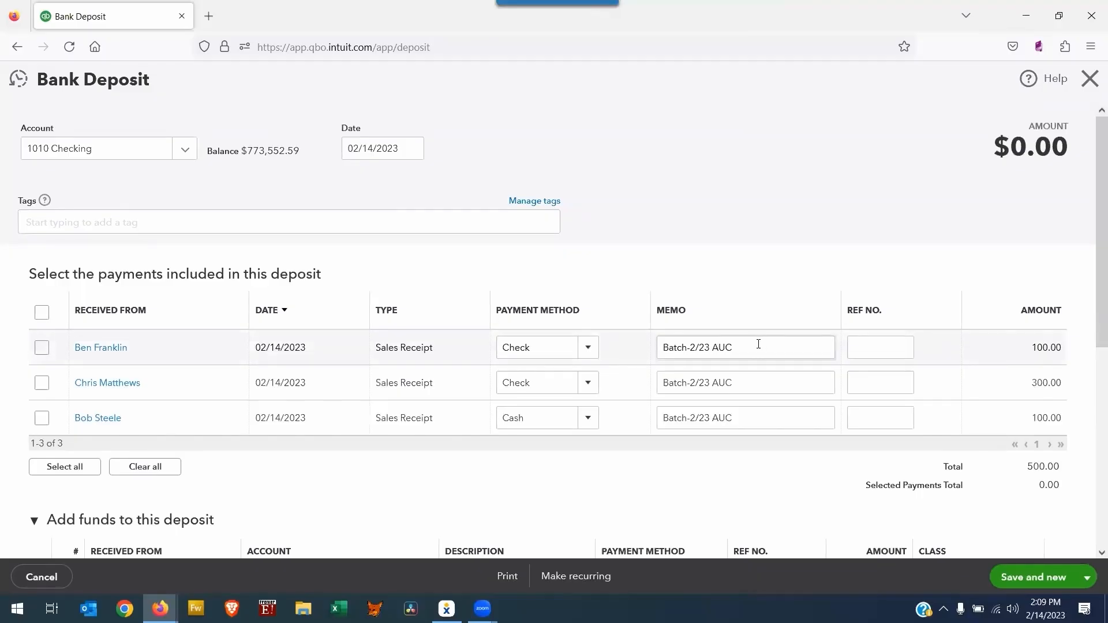
{"action": "left_click", "coordinate": [192, 152]}
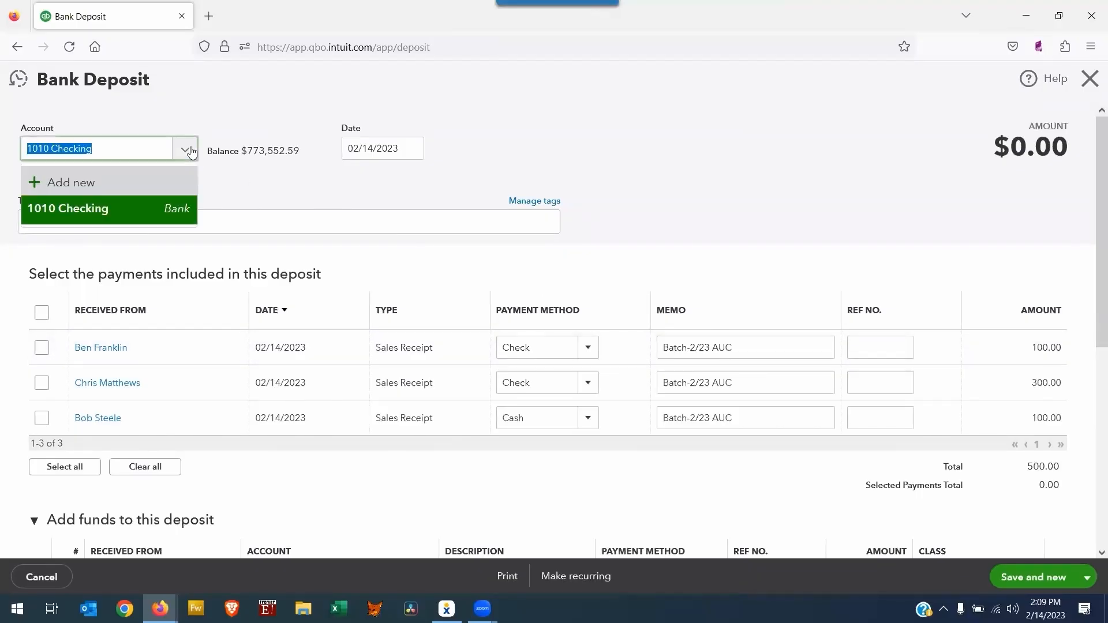
{"action": "left_click", "coordinate": [252, 188]}
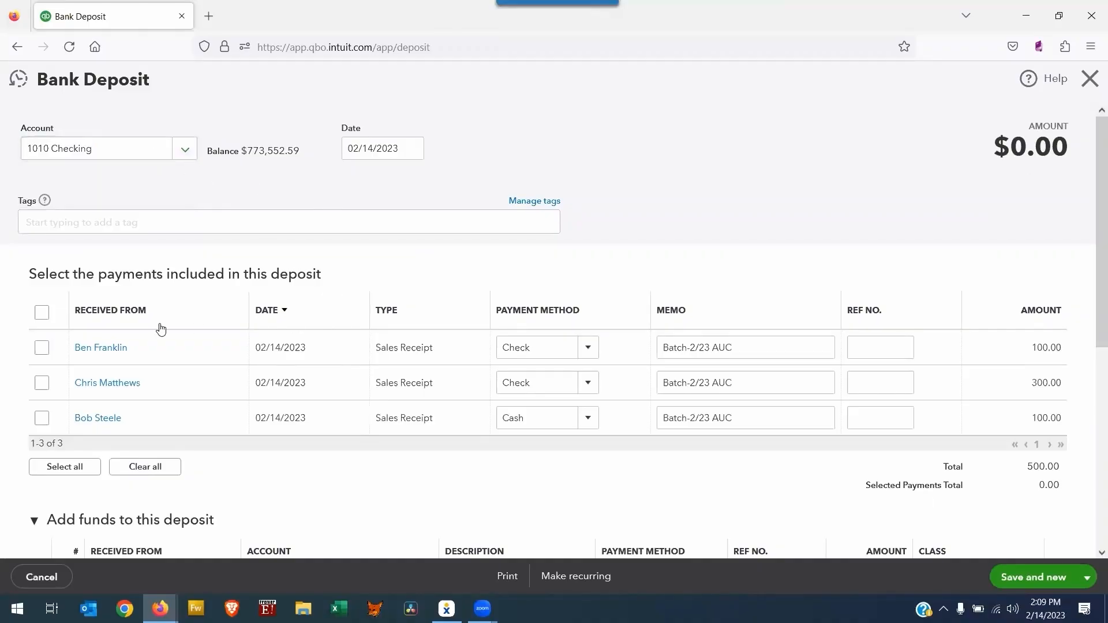
- Include all three Batch-2/23 AUC payments in the bank deposit, save it, and close the deposit form
{"action": "left_click", "coordinate": [43, 314]}
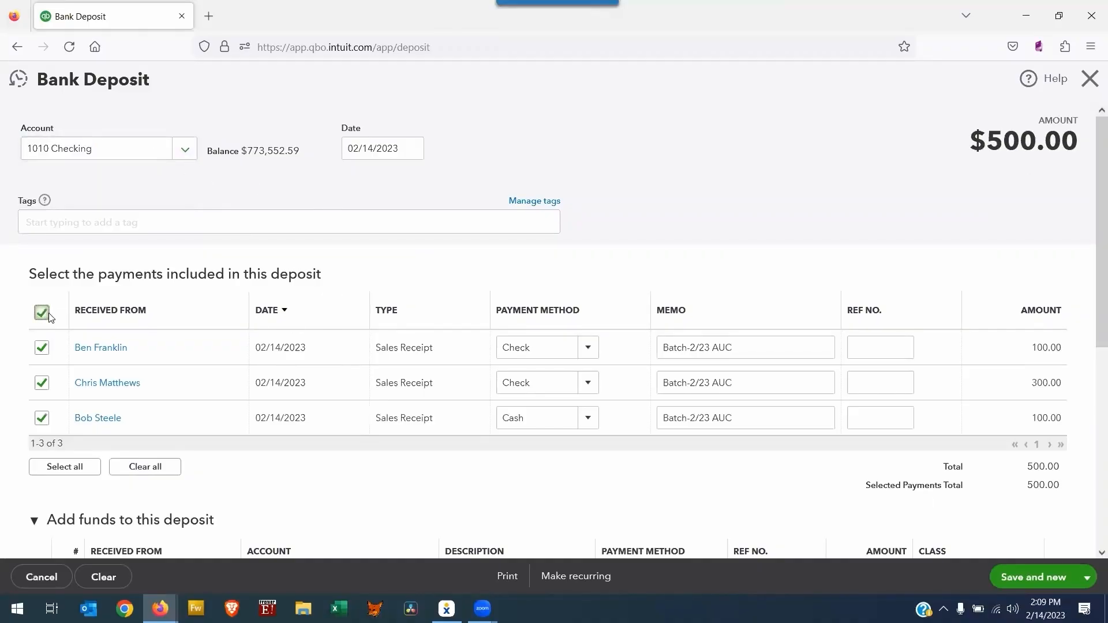
{"action": "left_click", "coordinate": [1085, 579]}
{"action": "left_click", "coordinate": [1005, 552]}
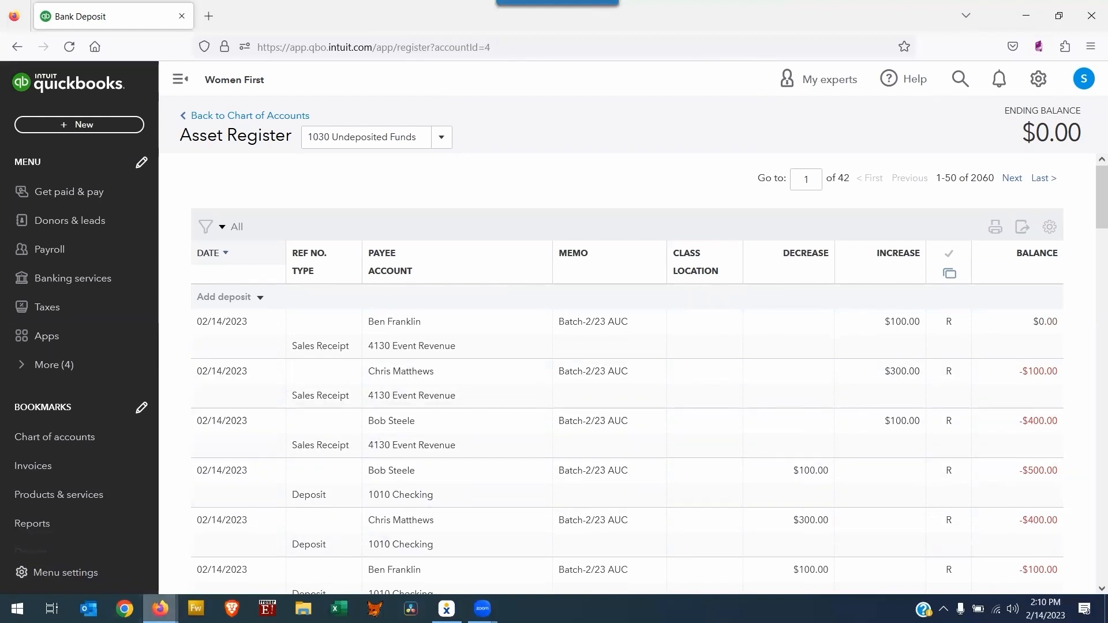
- Switch to the Exceed Further window and try to lock batch 2/23 AUC from the not-posted list
{"action": "mouse_move", "coordinate": [160, 609]}
{"action": "left_click", "coordinate": [128, 566]}
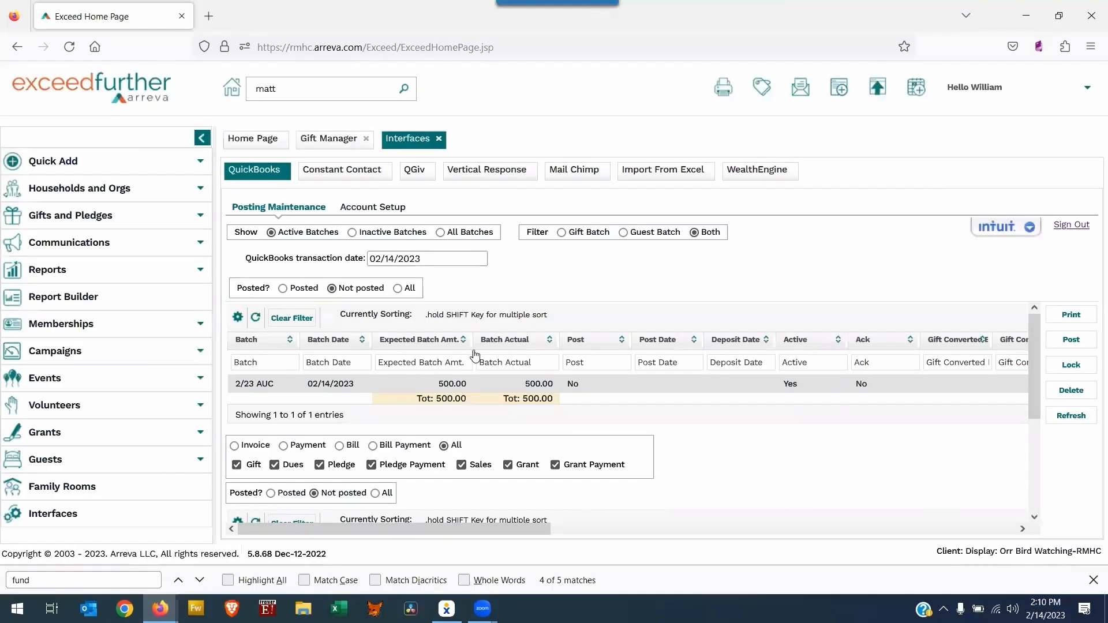
{"action": "left_click", "coordinate": [1077, 365]}
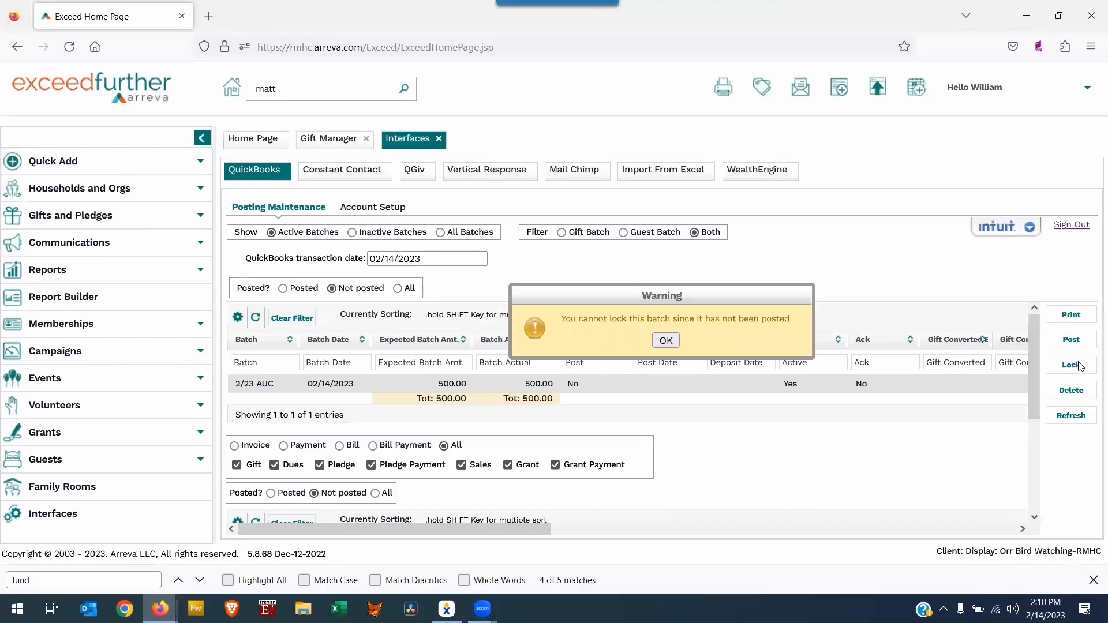
{"action": "left_click", "coordinate": [663, 341]}
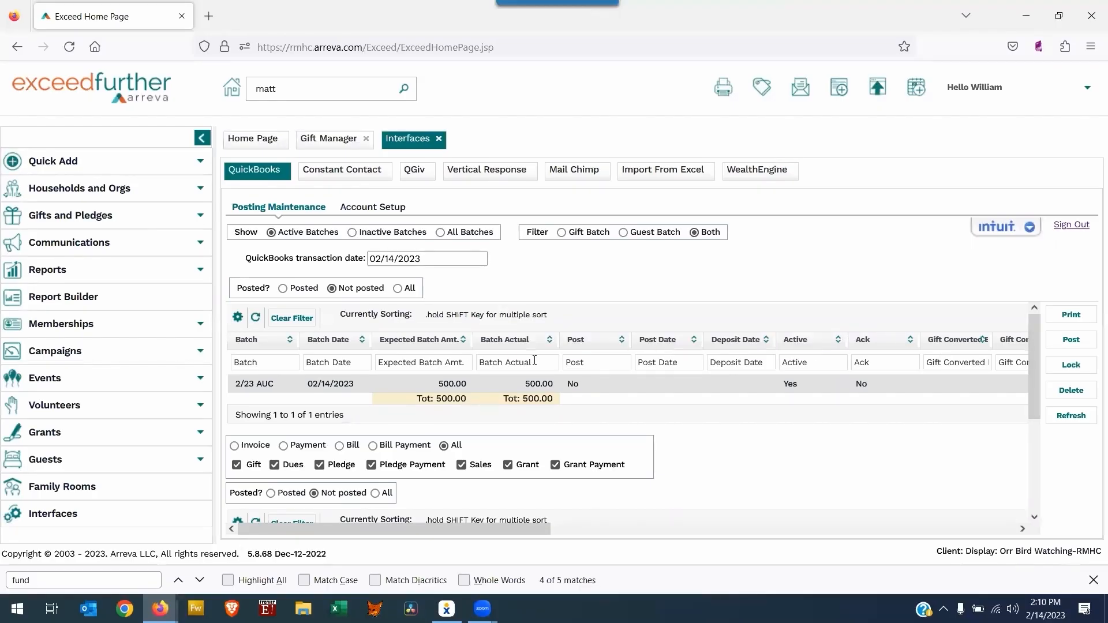
- Refresh the batch list with the Posted filter and lock batch 2/23 AUC
{"action": "left_click", "coordinate": [255, 318]}
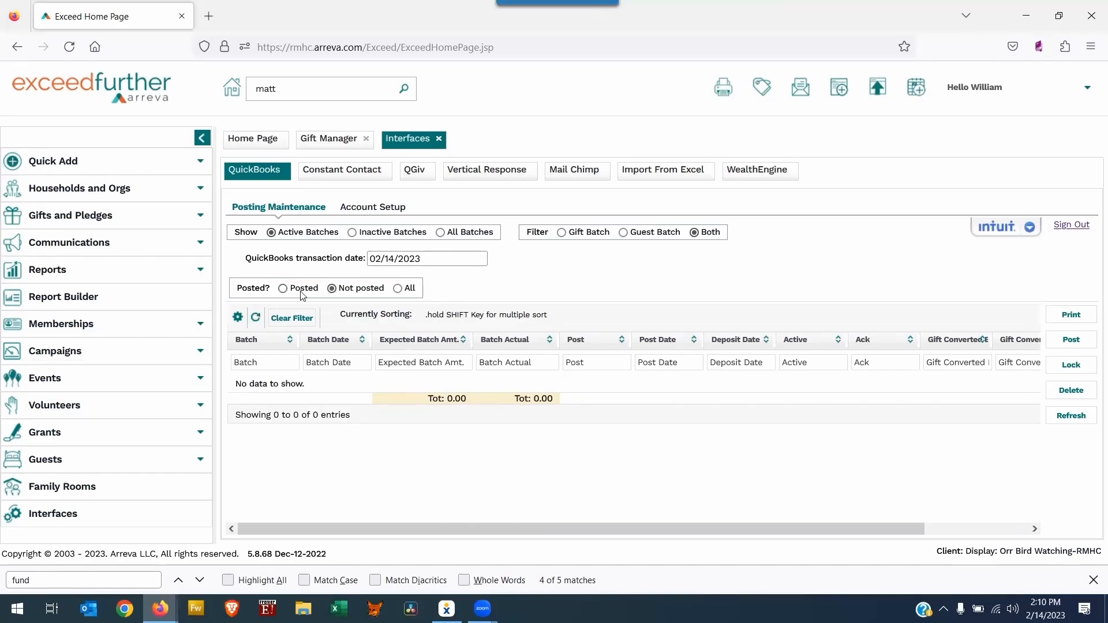
{"action": "left_click", "coordinate": [283, 289]}
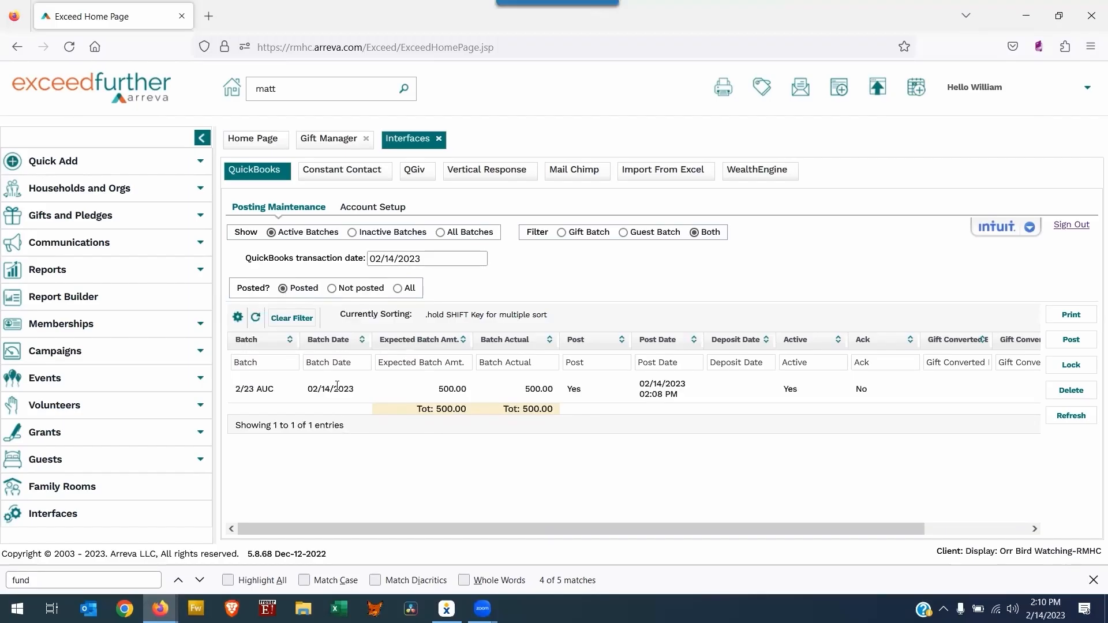
{"action": "left_click", "coordinate": [338, 387]}
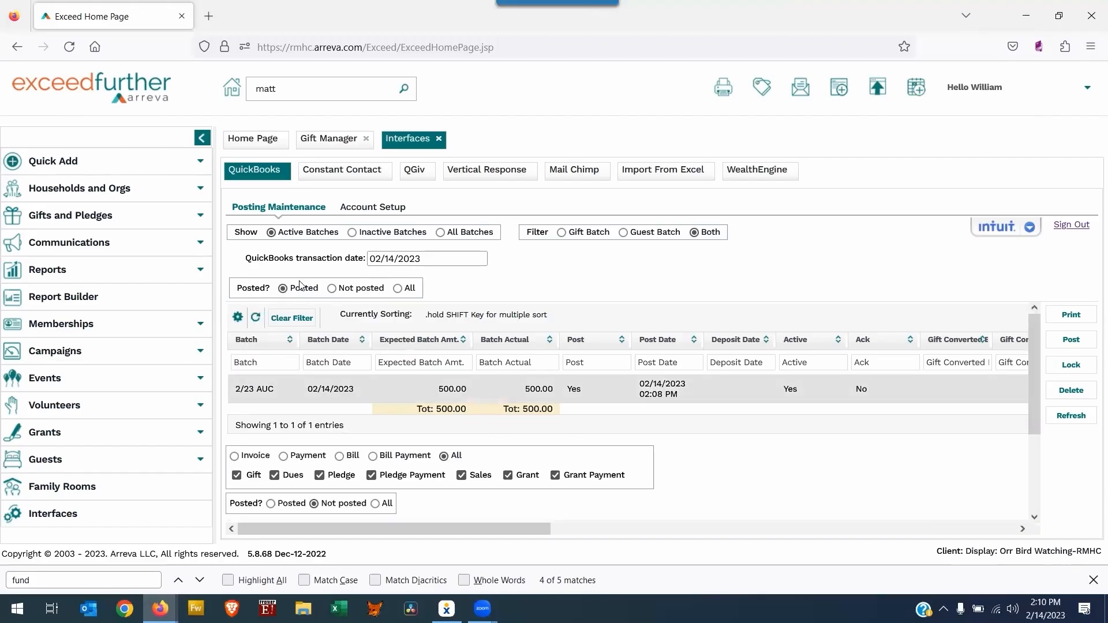
{"action": "left_click", "coordinate": [1071, 366]}
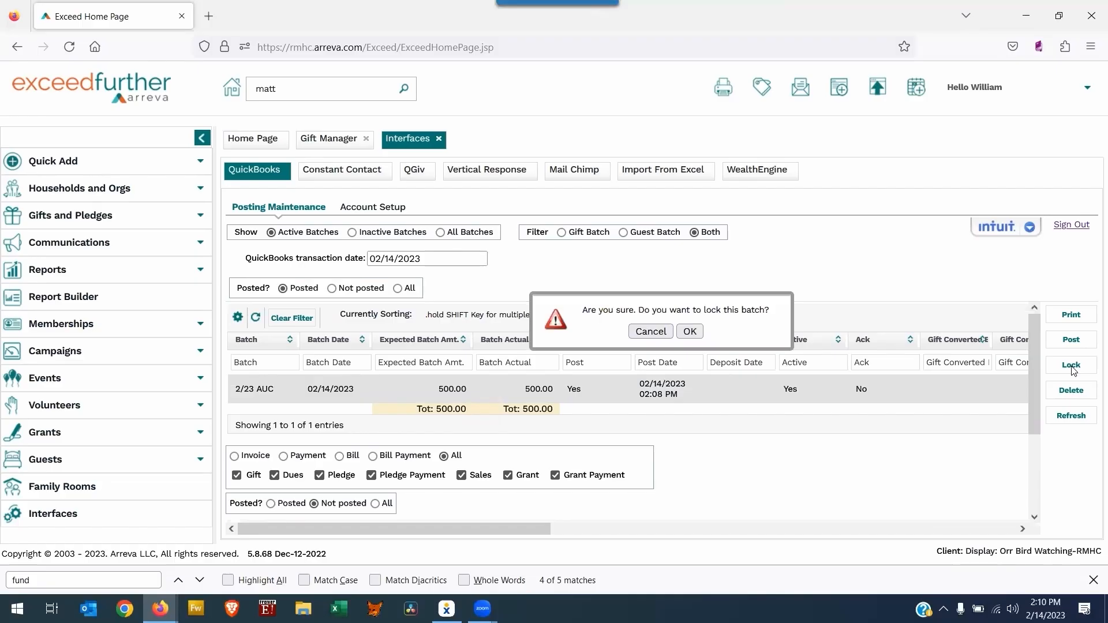
{"action": "left_click", "coordinate": [694, 336]}
{"action": "left_click", "coordinate": [642, 379]}
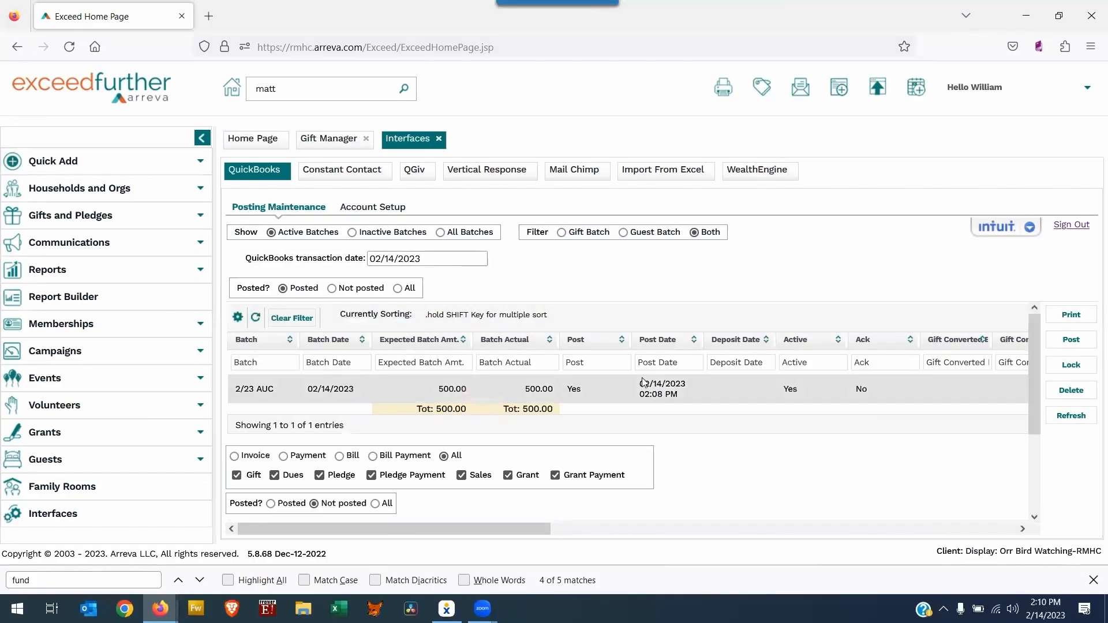